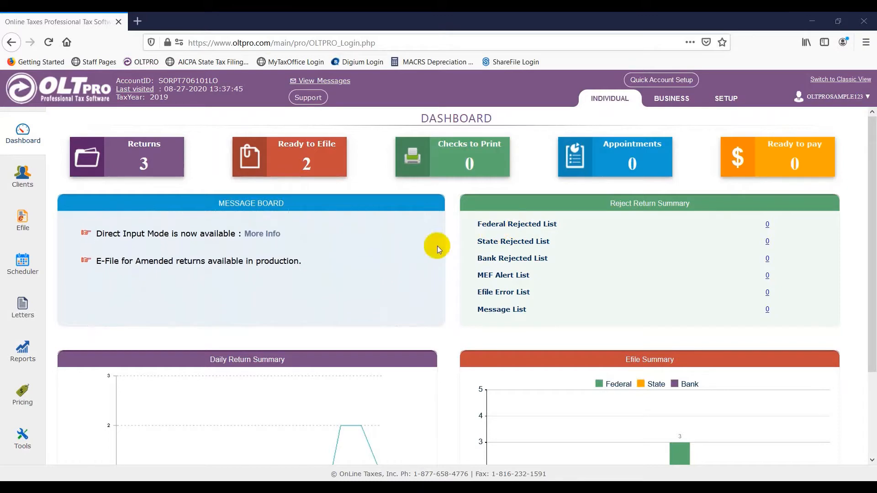
Step: Open the first client's return summary from the Clients list, showing the accepted federal 1040
{"action": "left_click", "coordinate": [32, 184]}
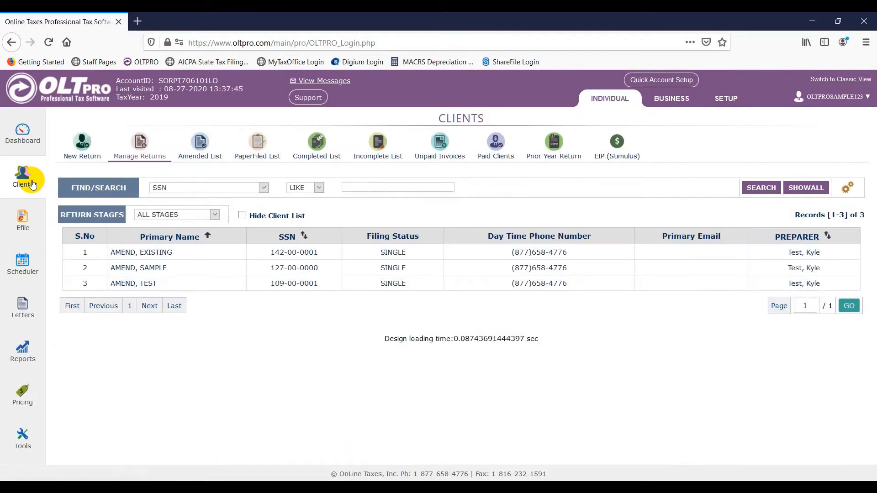
{"action": "double_click", "coordinate": [190, 259]}
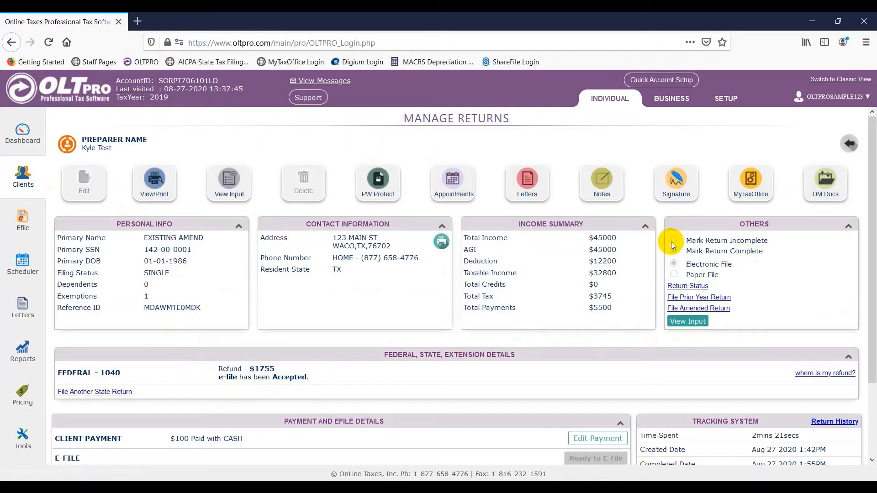
Step: Confirm filing an amended return for this client and reach the Amended Individual Income Tax Return page
{"action": "left_click", "coordinate": [718, 309]}
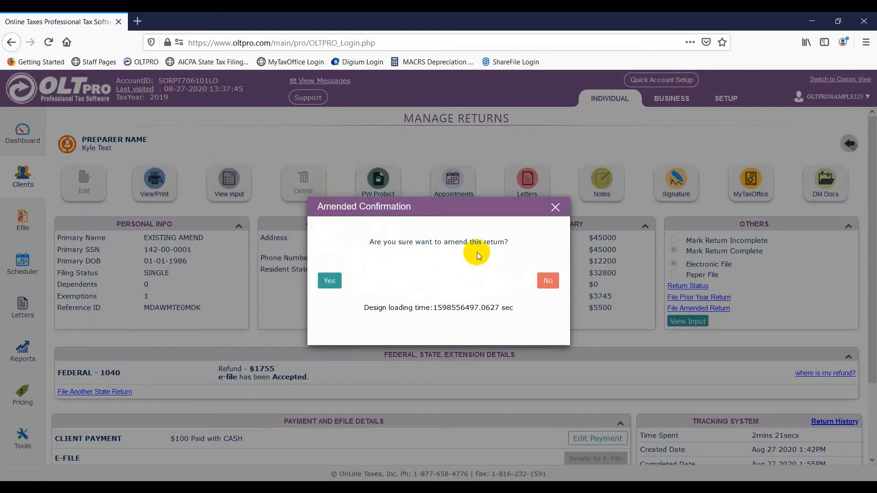
{"action": "left_click", "coordinate": [333, 281]}
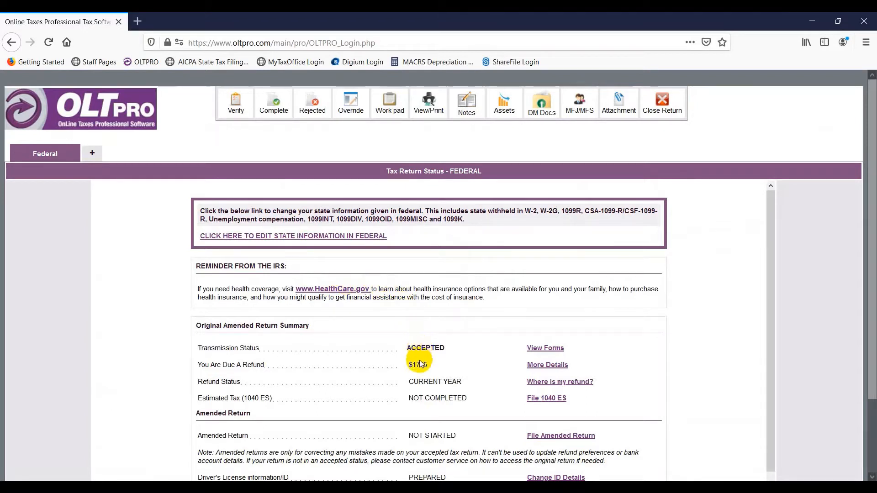
{"action": "scroll", "coordinate": [419, 364], "scroll_direction": "down", "scroll_amount": 2}
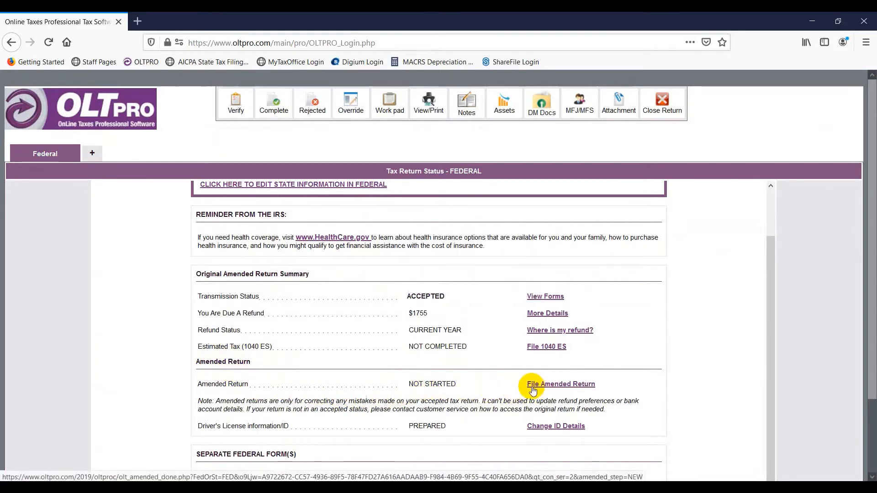
{"action": "left_click", "coordinate": [564, 388]}
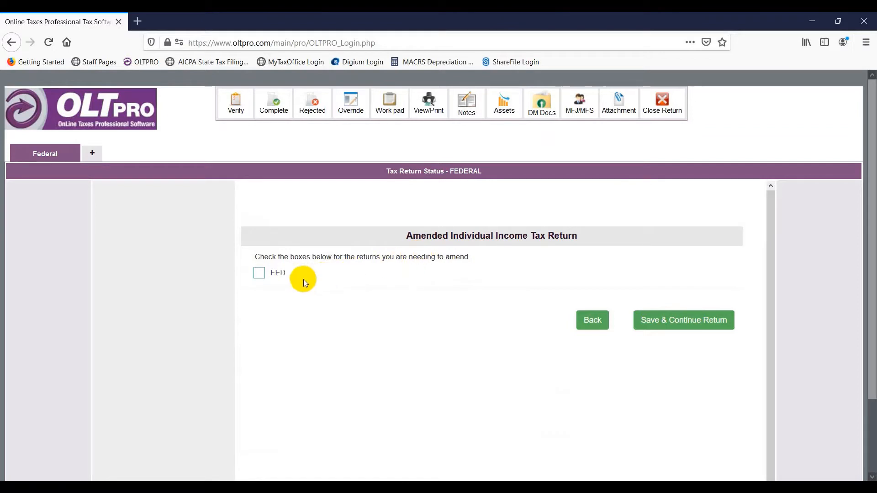
Step: Check FED for amendment and save to continue to the Form 1040X screen
{"action": "left_click", "coordinate": [259, 273]}
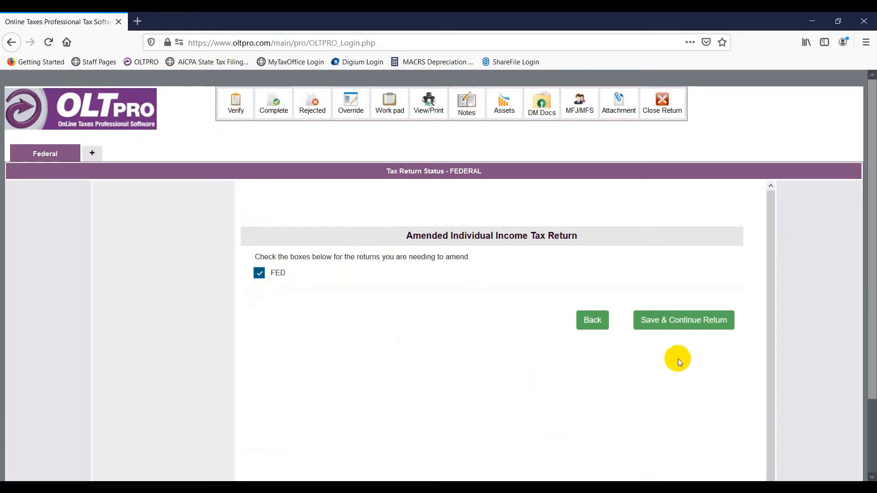
{"action": "left_click", "coordinate": [682, 322]}
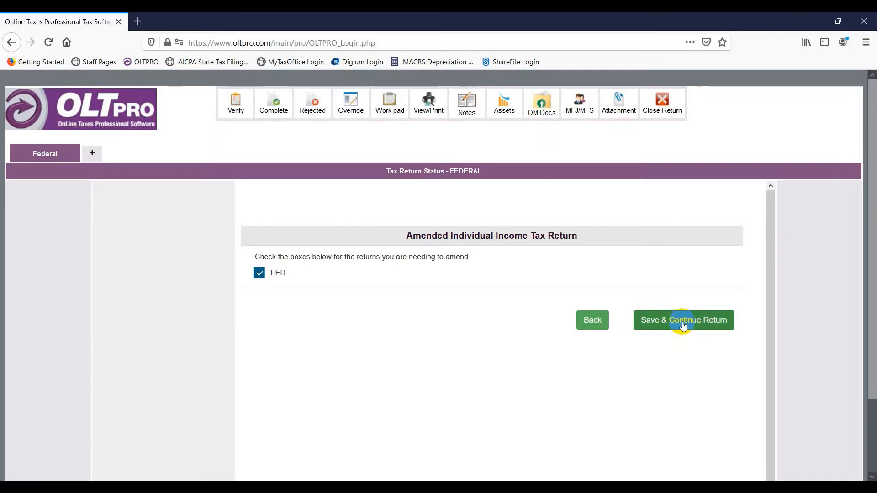
{"action": "left_click", "coordinate": [684, 325]}
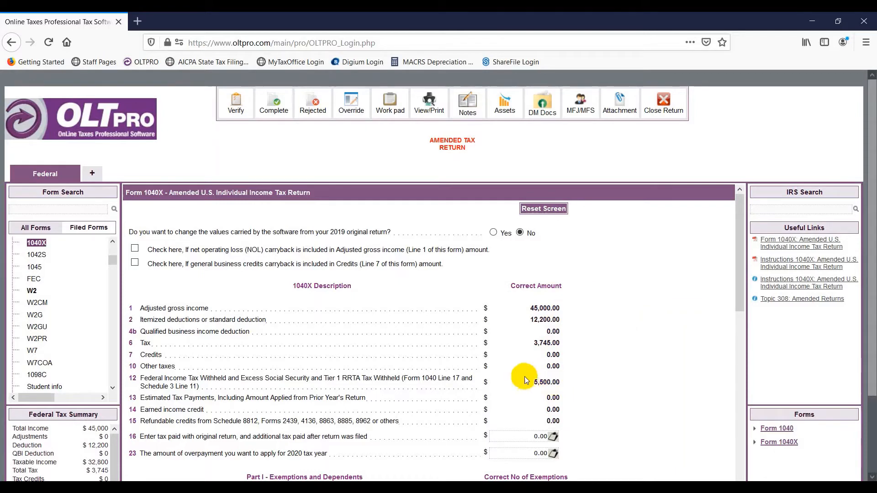
Step: Find the 1099-INT form via Form Search and add a new entry
{"action": "left_click", "coordinate": [85, 209]}
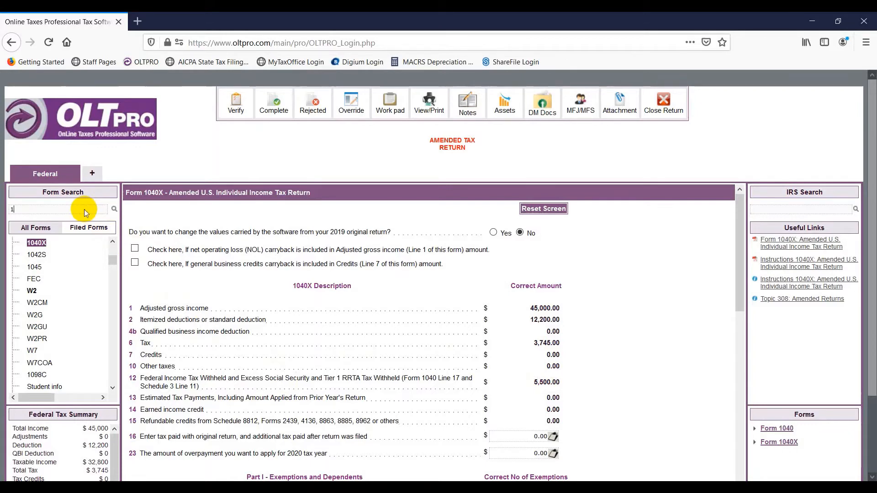
{"action": "type", "text": "1099int"}
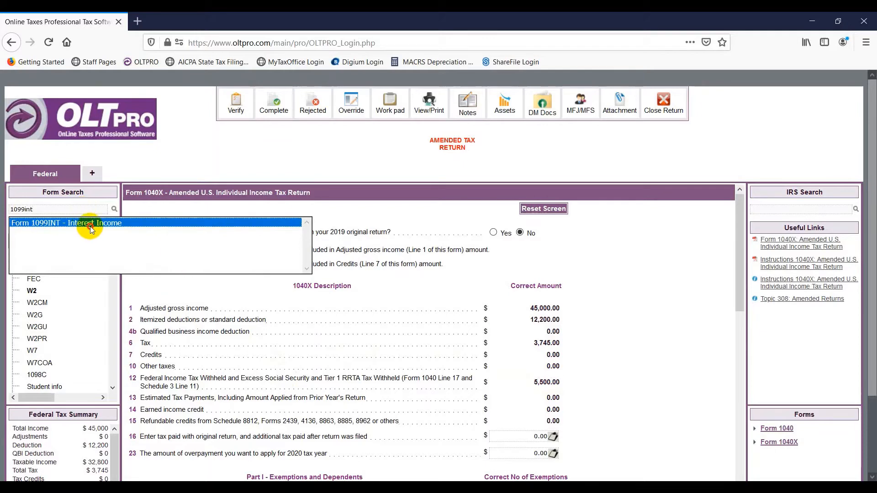
{"action": "left_click", "coordinate": [89, 226]}
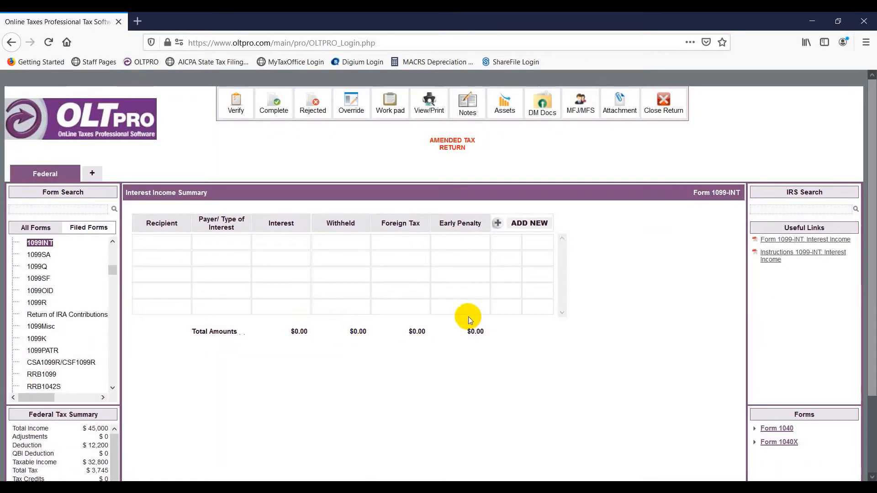
{"action": "left_click", "coordinate": [497, 224]}
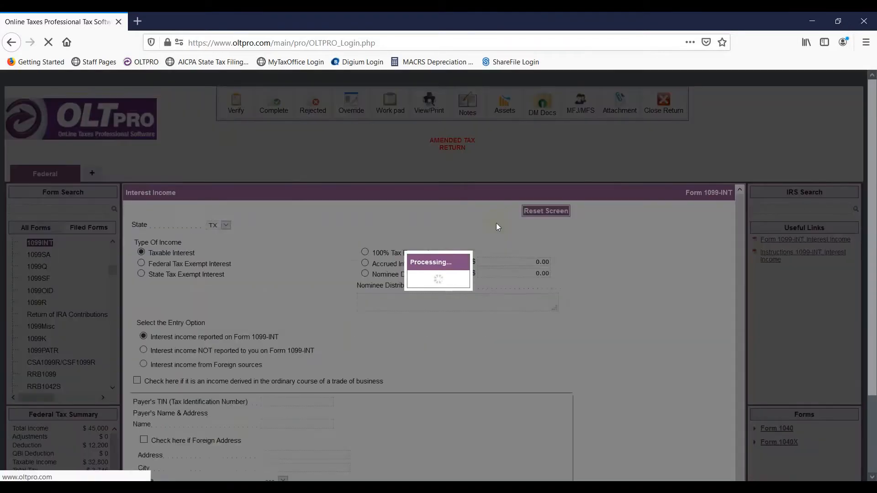
{"action": "scroll", "coordinate": [378, 261], "scroll_direction": "down", "scroll_amount": 2}
{"action": "scroll", "coordinate": [379, 261], "scroll_direction": "down", "scroll_amount": 1}
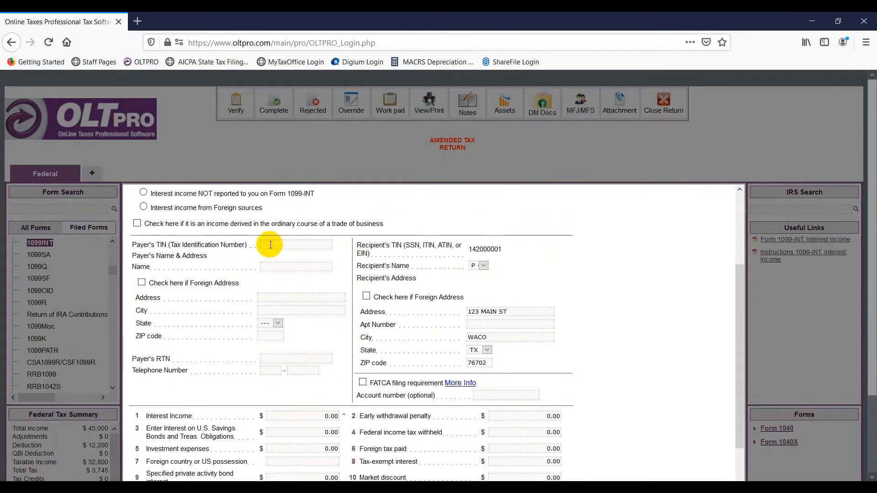
Step: Enter the payer's TIN, the name Bank, and the payer's street address and ZIP
{"action": "left_click", "coordinate": [271, 245]}
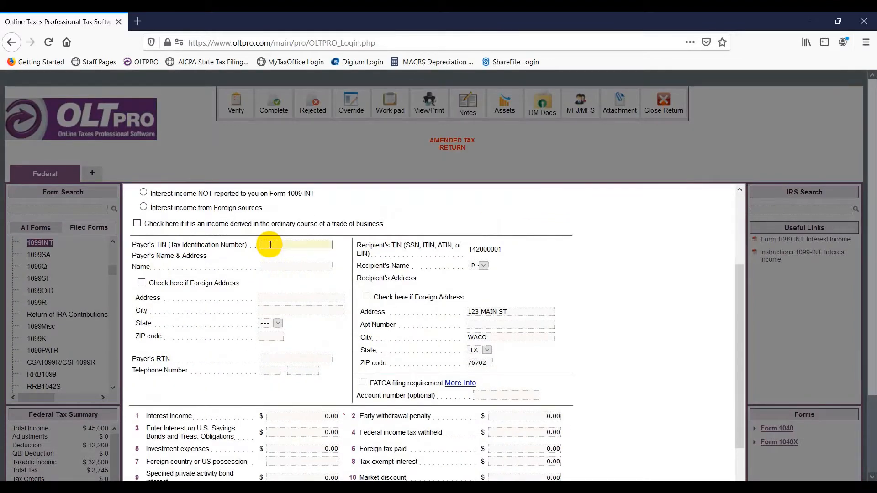
{"action": "type", "text": "4812"}
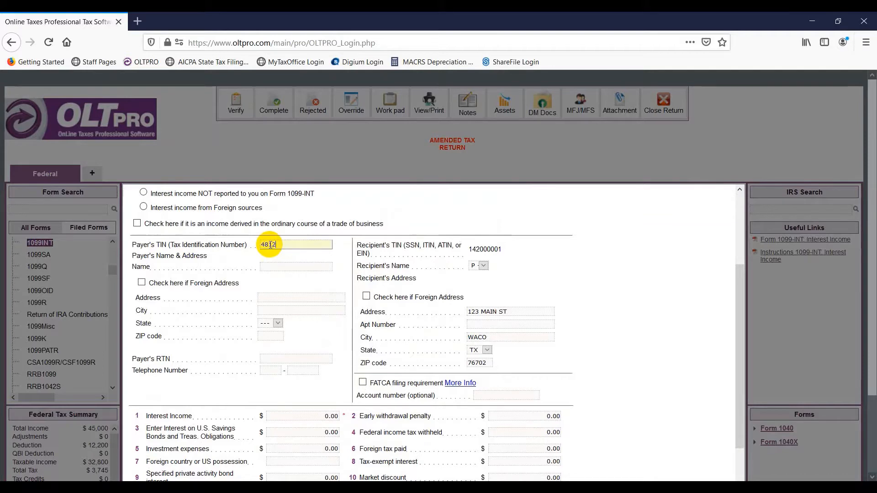
{"action": "type", "text": "34567"}
{"action": "key", "text": "Tab"}
{"action": "type", "text": "Bank"}
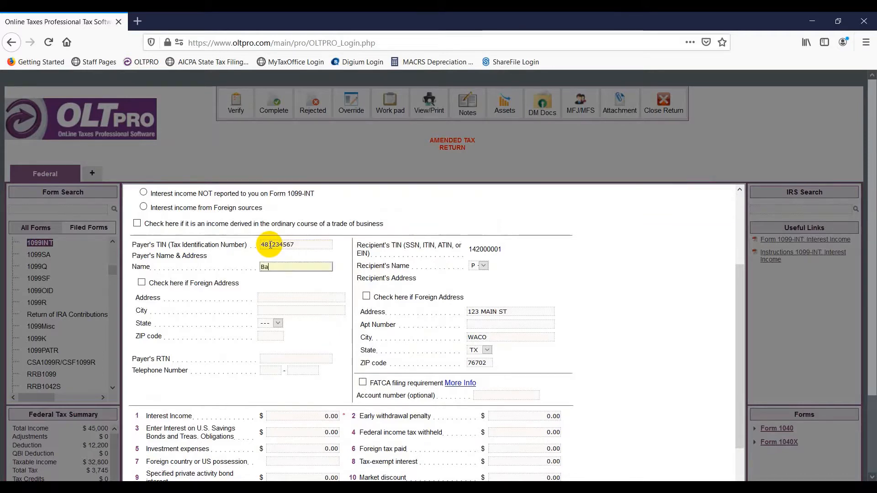
{"action": "key", "text": "Tab"}
{"action": "key", "text": "Tab"}
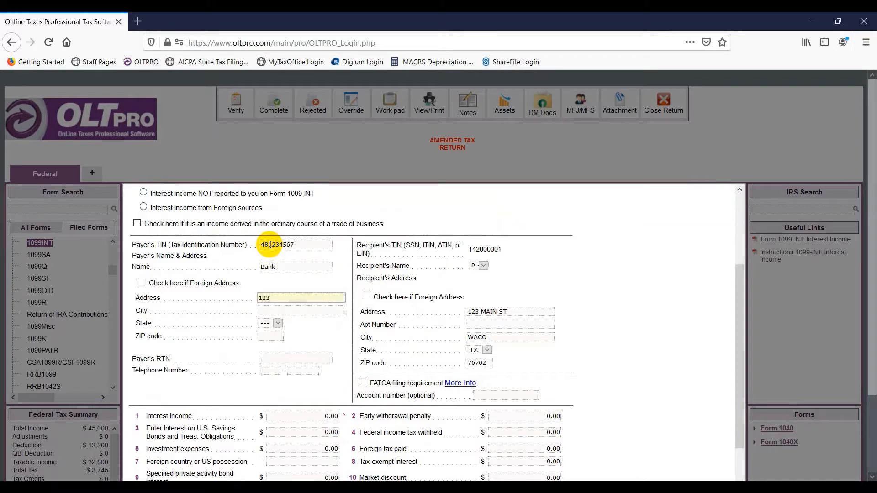
{"action": "type", "text": "123 Main st"}
{"action": "key", "text": "Tab"}
{"action": "key", "text": "Tab"}
{"action": "key", "text": "Tab"}
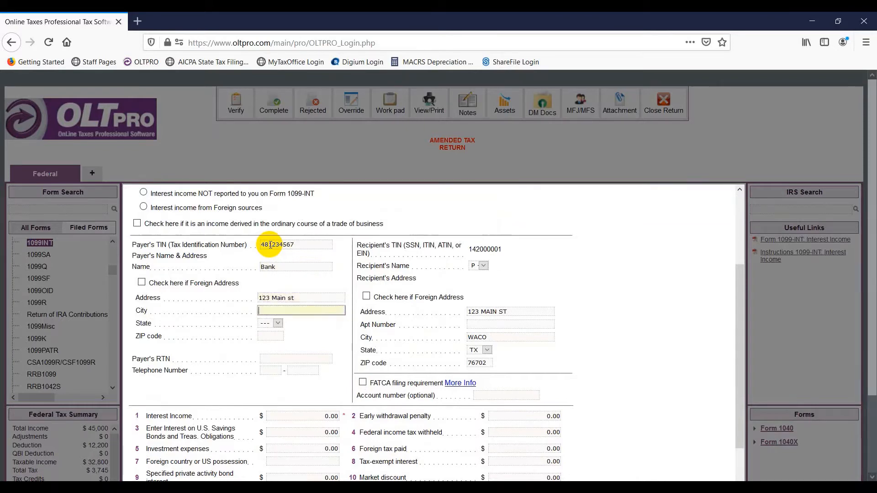
{"action": "type", "text": "9"}
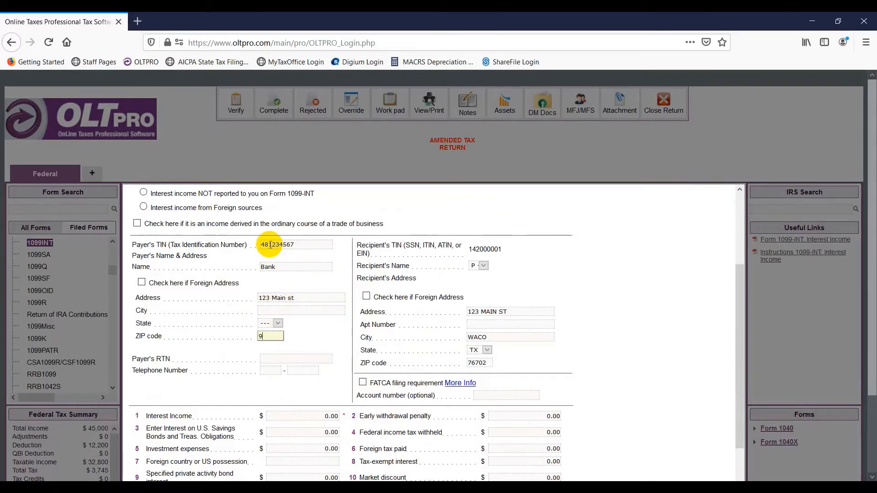
{"action": "type", "text": "0210"}
{"action": "key", "text": "Tab"}
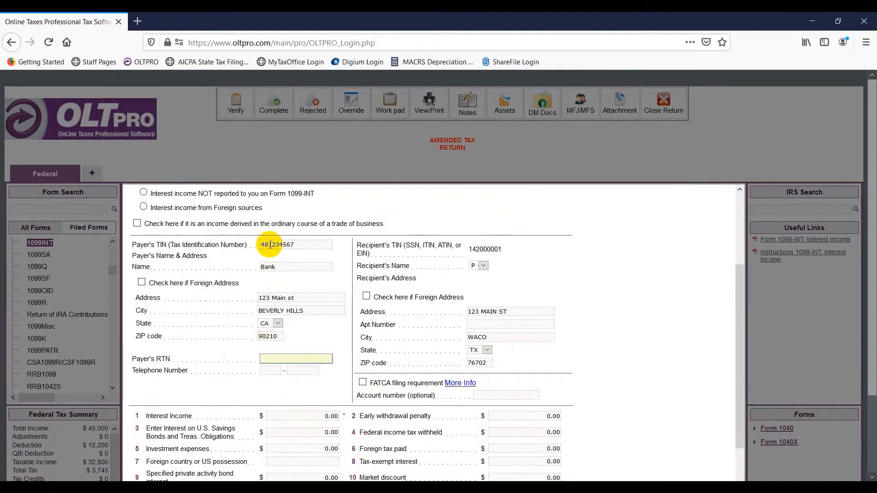
Step: Enter 500 of interest income in box 1 and save the 1099-INT
{"action": "scroll", "coordinate": [331, 360], "scroll_direction": "down", "scroll_amount": 3}
{"action": "left_click", "coordinate": [307, 296]}
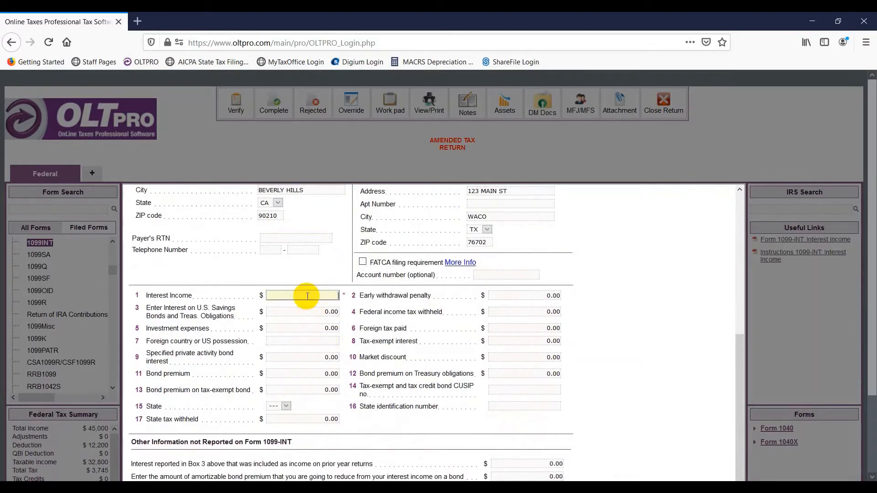
{"action": "type", "text": "500"}
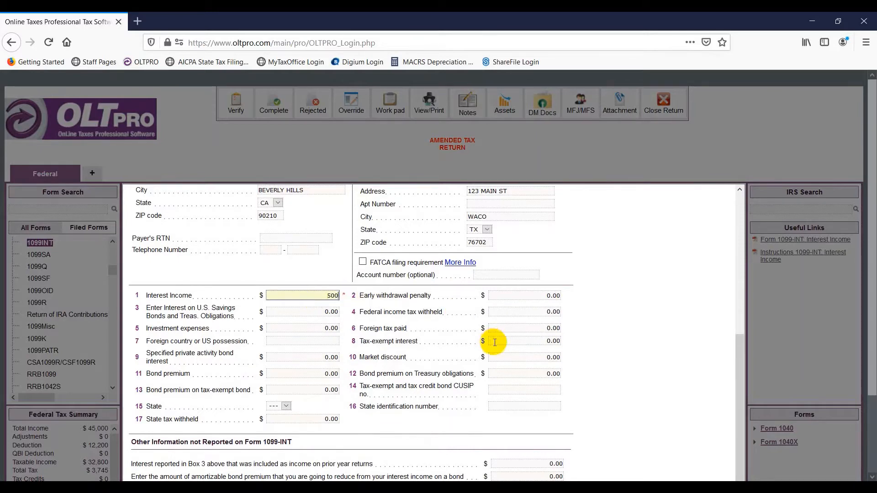
{"action": "scroll", "coordinate": [494, 342], "scroll_direction": "down", "scroll_amount": 1}
{"action": "scroll", "coordinate": [818, 325], "scroll_direction": "down", "scroll_amount": 3}
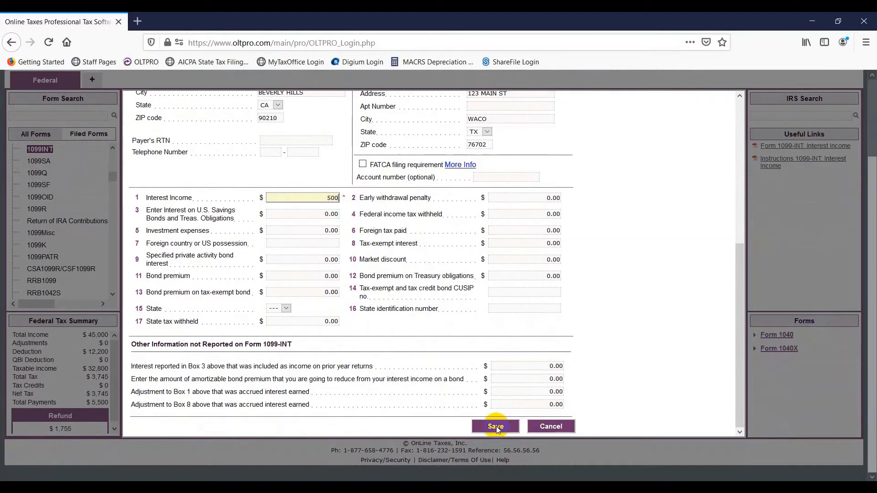
{"action": "left_click", "coordinate": [496, 427]}
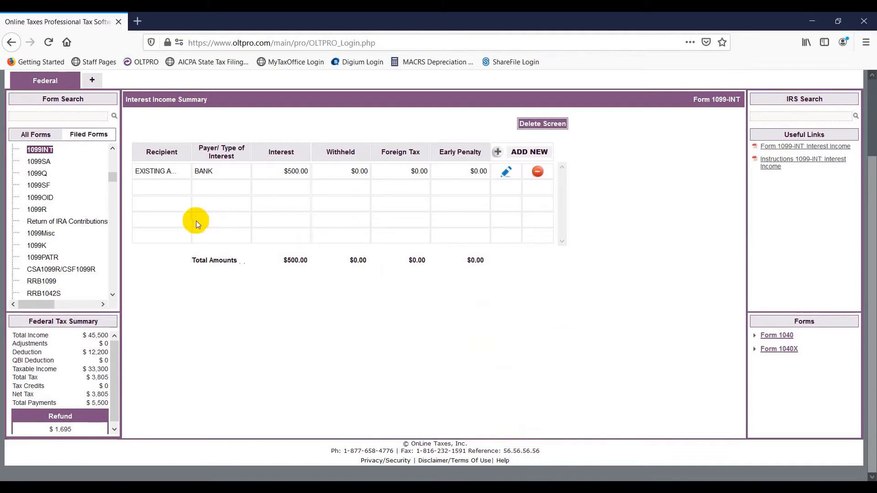
Step: Add 'Test' as an extra explanation line on Form 1040X and save it
{"action": "left_click_drag", "start_coordinate": [114, 179], "coordinate": [115, 151]}
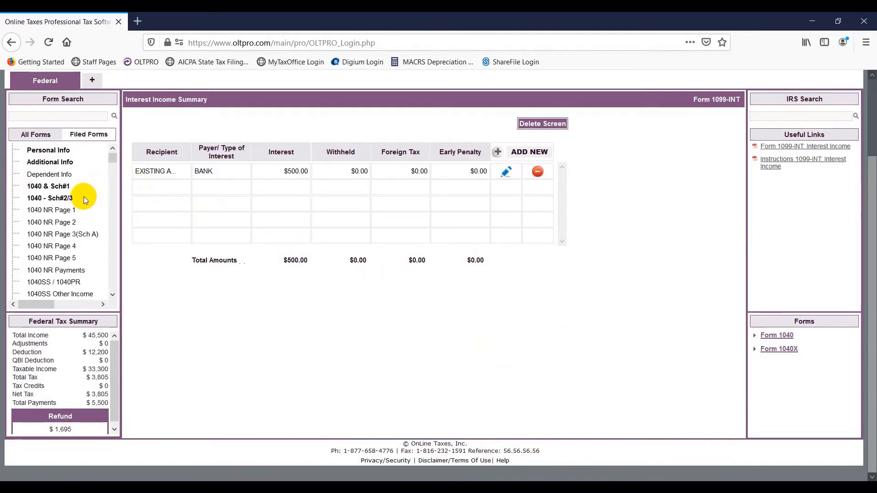
{"action": "scroll", "coordinate": [84, 196], "scroll_direction": "down", "scroll_amount": 2}
{"action": "left_click", "coordinate": [40, 281]}
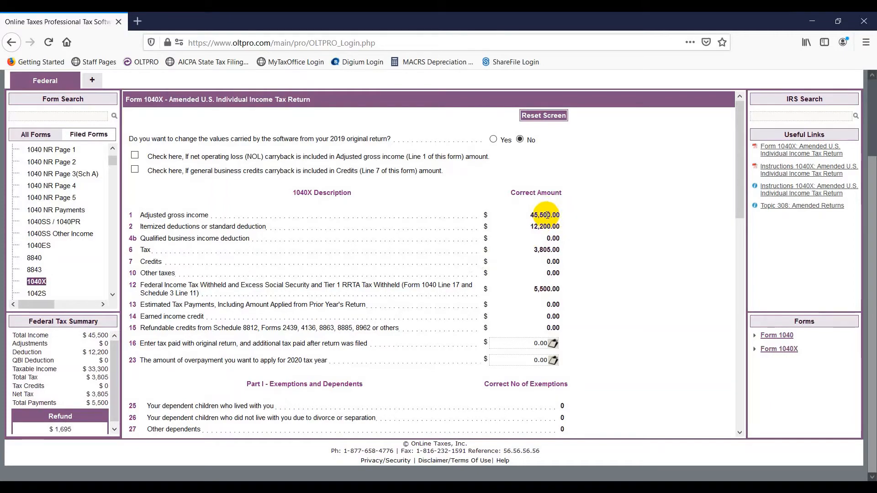
{"action": "scroll", "coordinate": [546, 215], "scroll_direction": "down", "scroll_amount": 5}
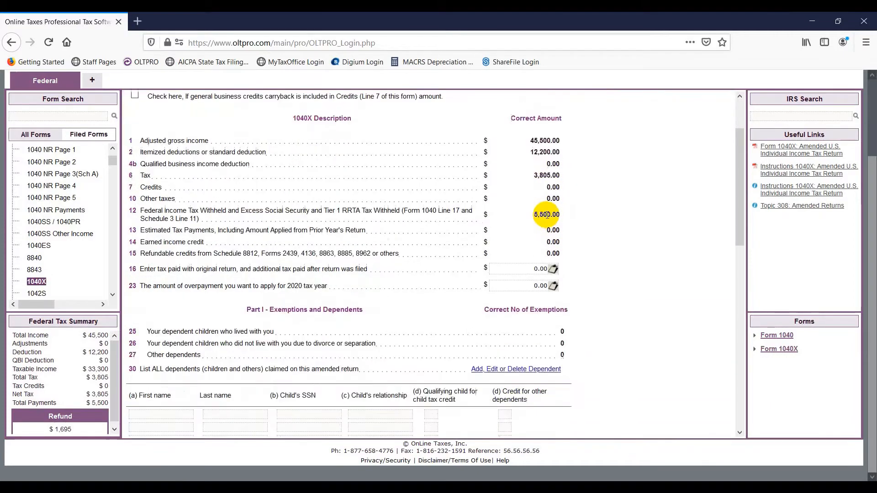
{"action": "scroll", "coordinate": [546, 214], "scroll_direction": "down", "scroll_amount": 4}
{"action": "scroll", "coordinate": [544, 213], "scroll_direction": "down", "scroll_amount": 2}
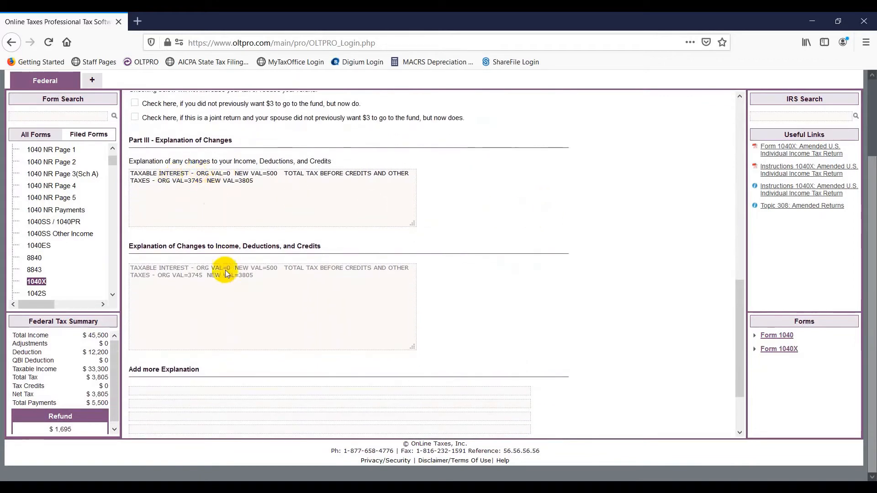
{"action": "left_click", "coordinate": [224, 389]}
{"action": "key", "text": "Tab"}
{"action": "scroll", "coordinate": [223, 384], "scroll_direction": "down", "scroll_amount": 2}
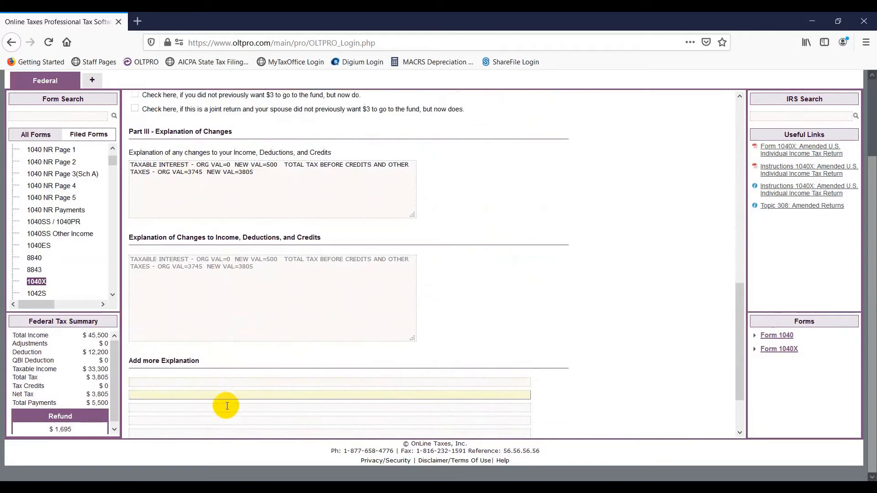
{"action": "scroll", "coordinate": [215, 352], "scroll_direction": "down", "scroll_amount": 1}
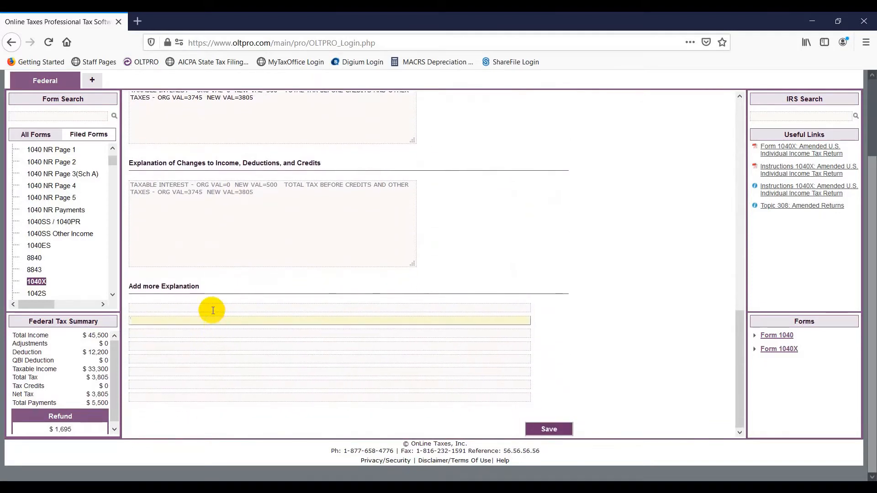
{"action": "left_click", "coordinate": [213, 310]}
{"action": "type", "text": "Test"}
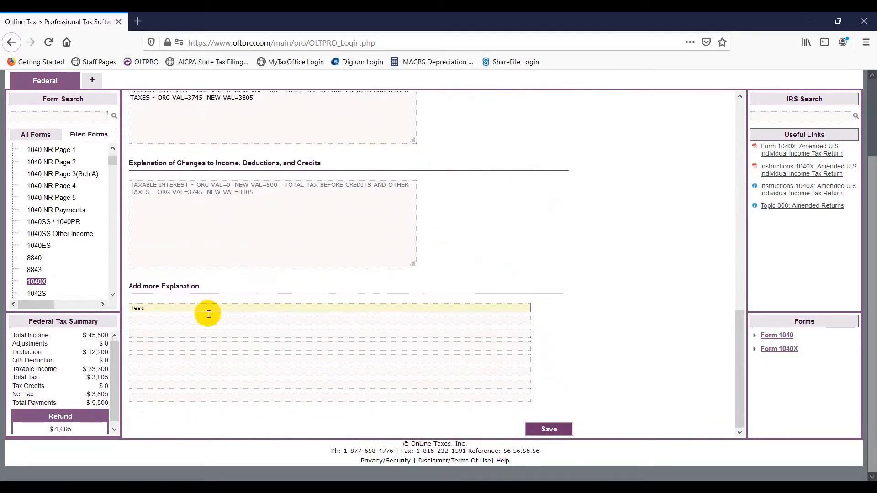
{"action": "left_click", "coordinate": [541, 428]}
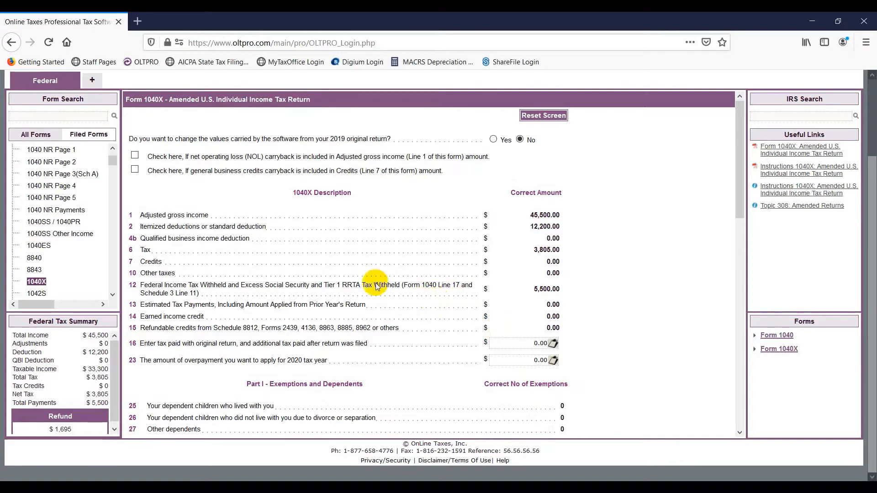
Step: On Form 8879, auto-generate the taxpayer PIN, check Entered by ERO, and save
{"action": "left_click", "coordinate": [84, 116]}
{"action": "type", "text": "8879"}
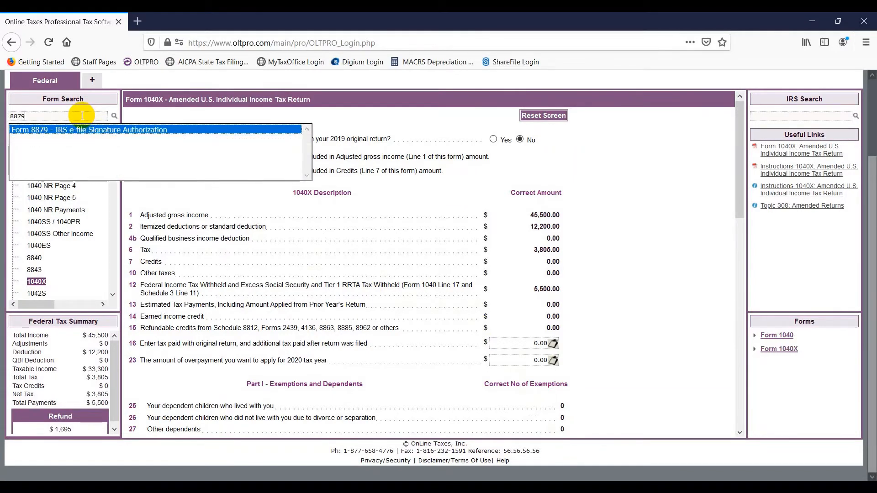
{"action": "key", "text": "Return"}
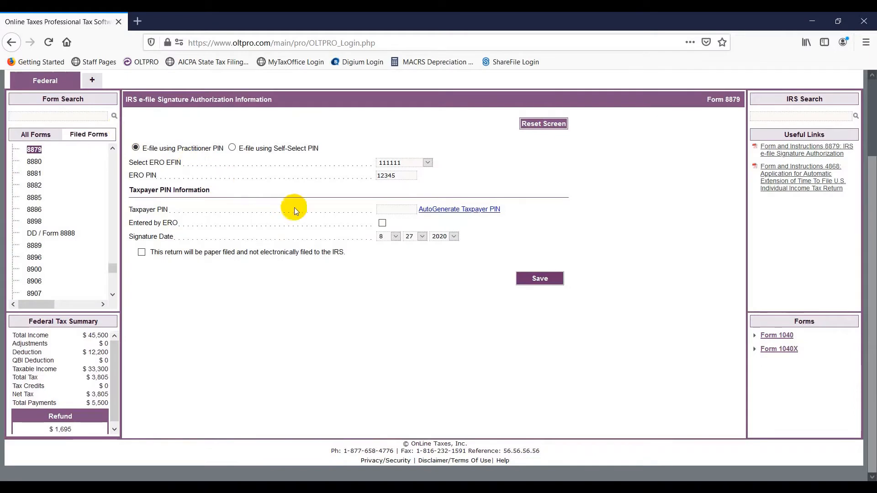
{"action": "left_click", "coordinate": [422, 209]}
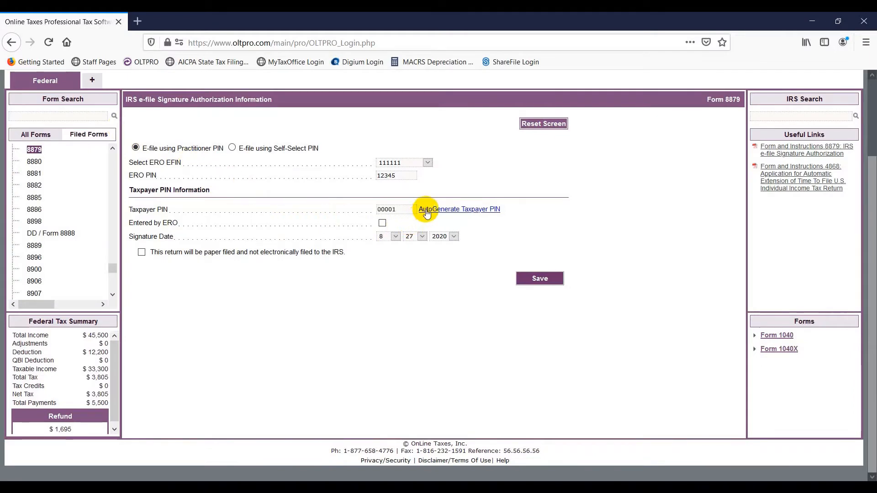
{"action": "left_click", "coordinate": [382, 223]}
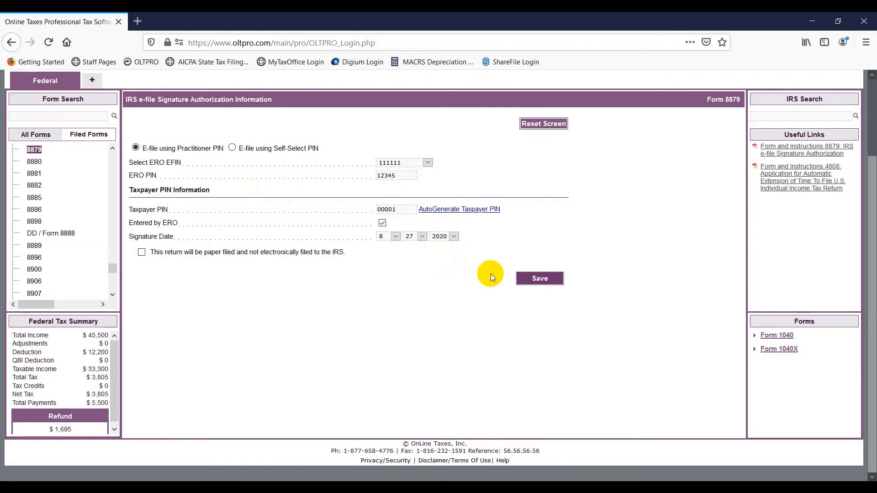
{"action": "left_click", "coordinate": [540, 279]}
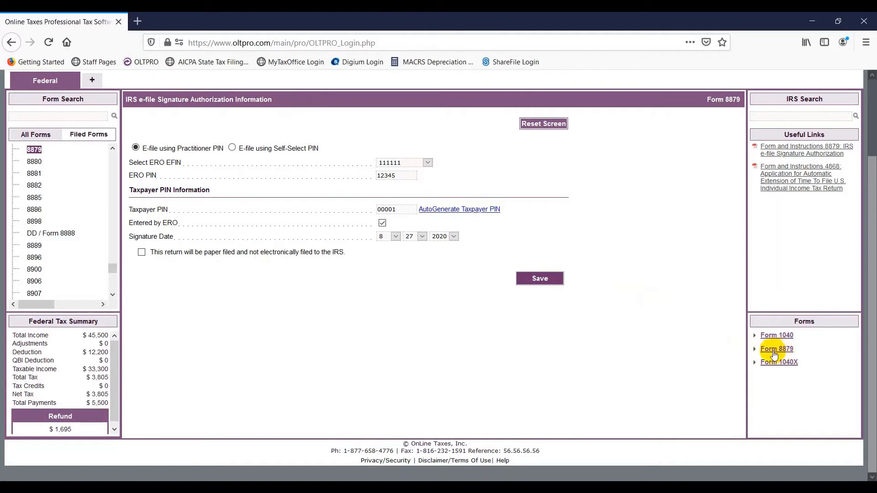
{"action": "scroll", "coordinate": [629, 285], "scroll_direction": "up", "scroll_amount": 3}
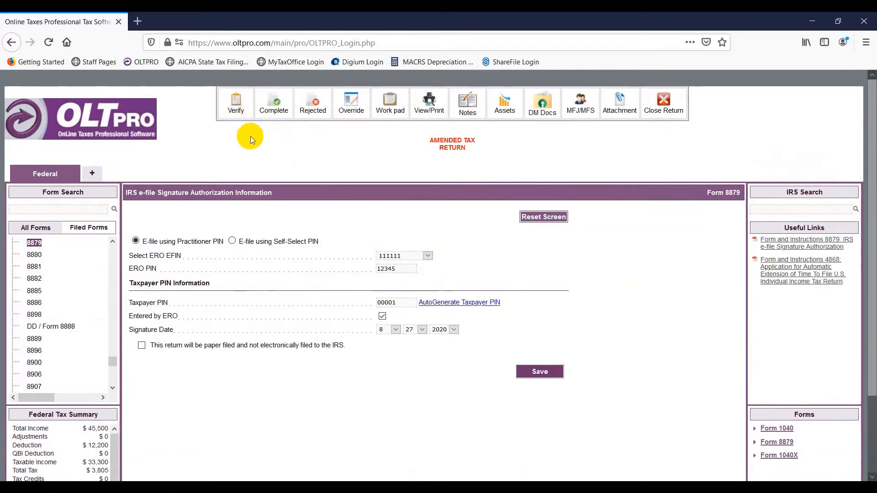
Step: Verify the return shows no errors, then set Completed and Reviewed to Yes and save
{"action": "left_click", "coordinate": [237, 109]}
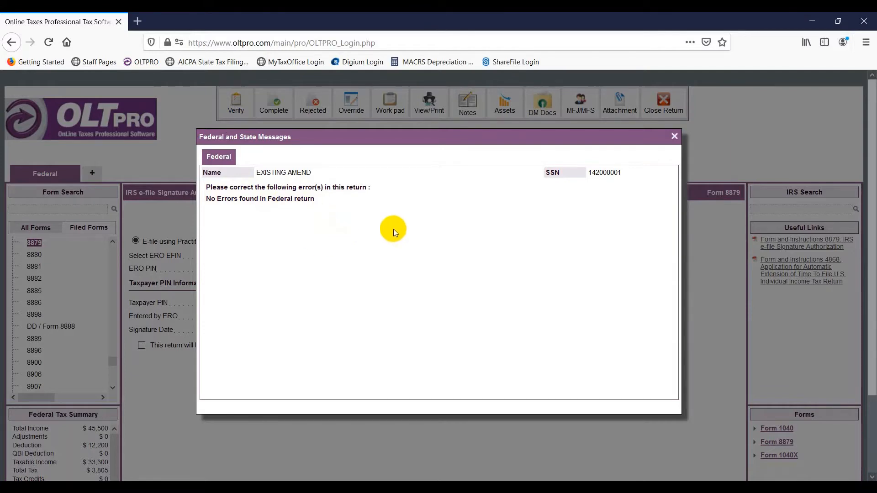
{"action": "left_click", "coordinate": [674, 136]}
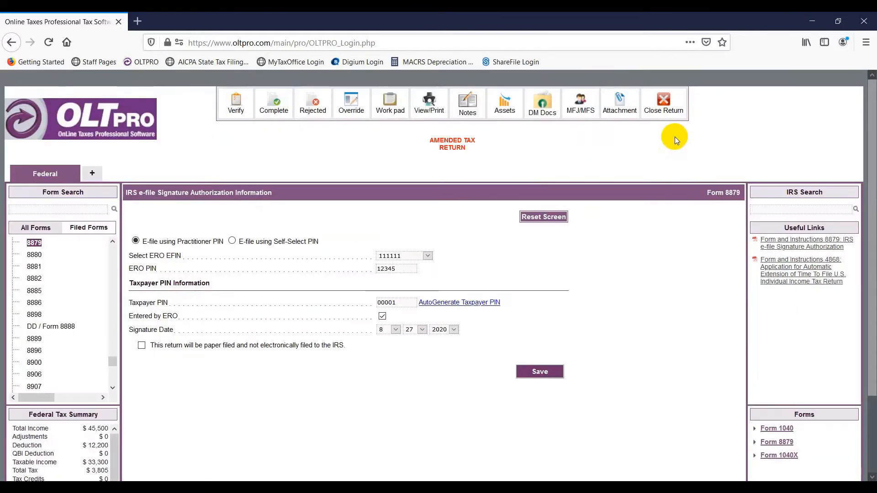
{"action": "left_click", "coordinate": [272, 105]}
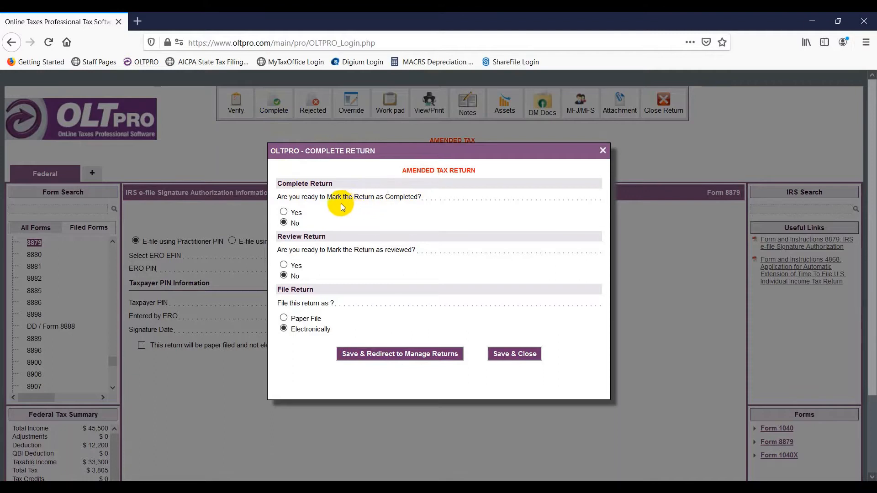
{"action": "left_click", "coordinate": [284, 212]}
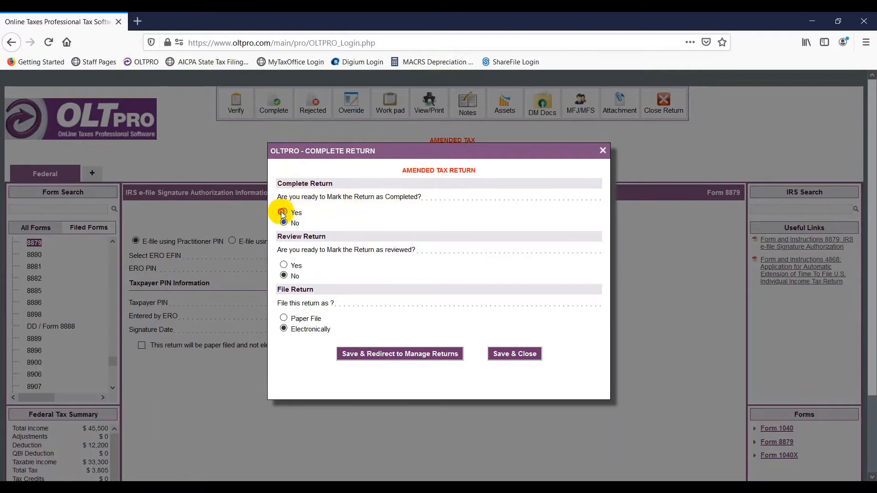
{"action": "left_click", "coordinate": [284, 265]}
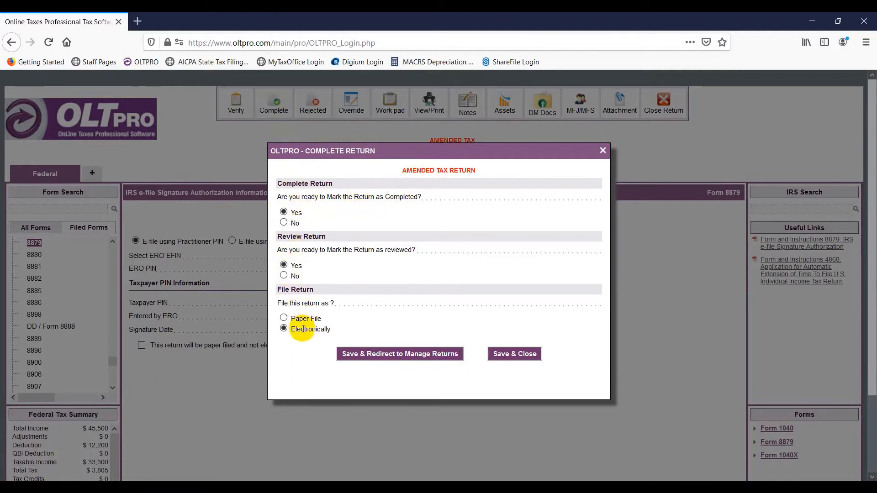
{"action": "left_click", "coordinate": [356, 357]}
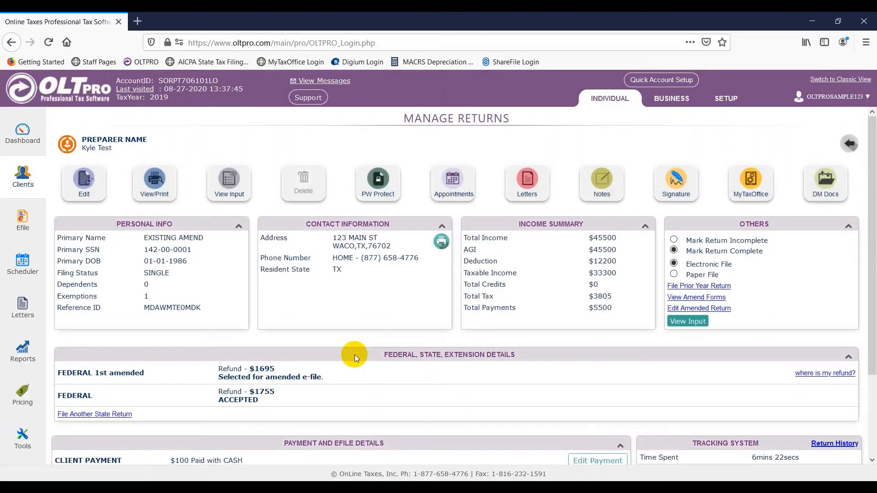
{"action": "scroll", "coordinate": [354, 354], "scroll_direction": "down", "scroll_amount": 2}
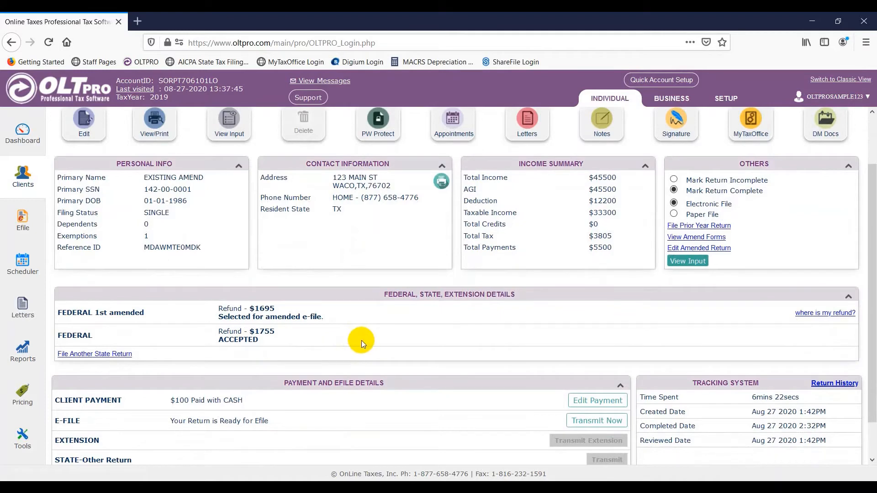
{"action": "scroll", "coordinate": [366, 344], "scroll_direction": "down", "scroll_amount": 2}
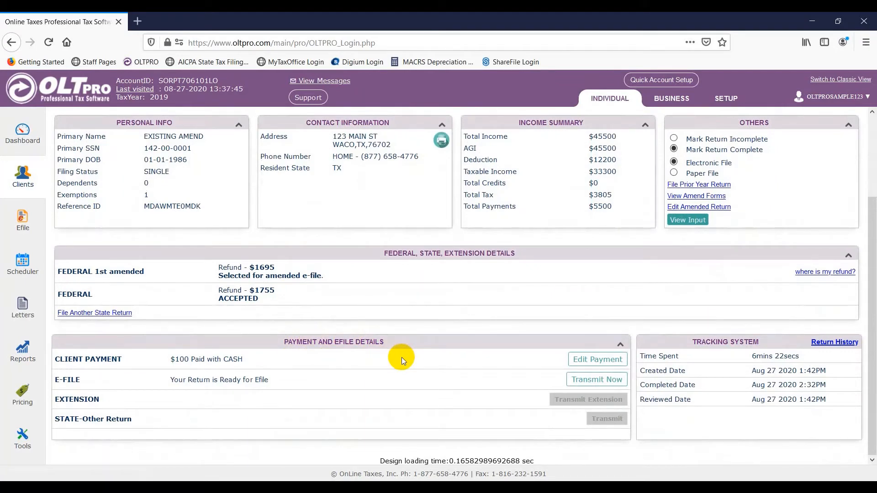
Step: Select the 1040 amended return on the Transmit Returns page and transmit it now
{"action": "left_click", "coordinate": [581, 380]}
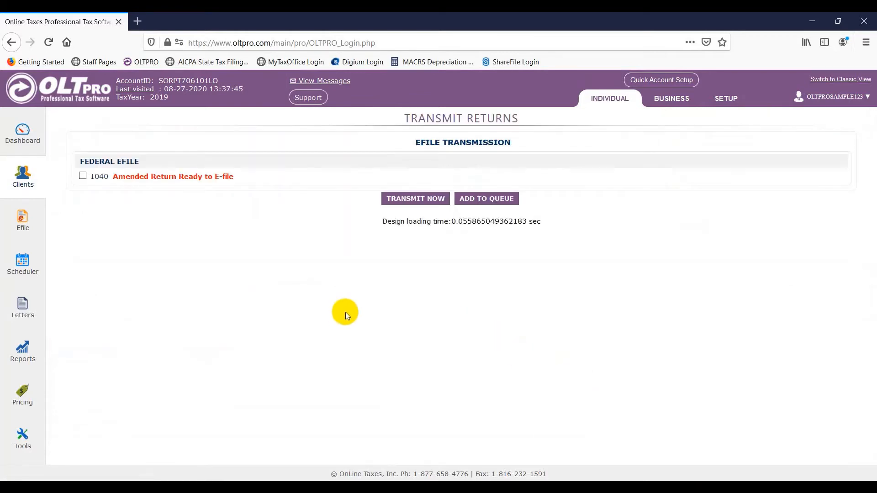
{"action": "left_click", "coordinate": [83, 177]}
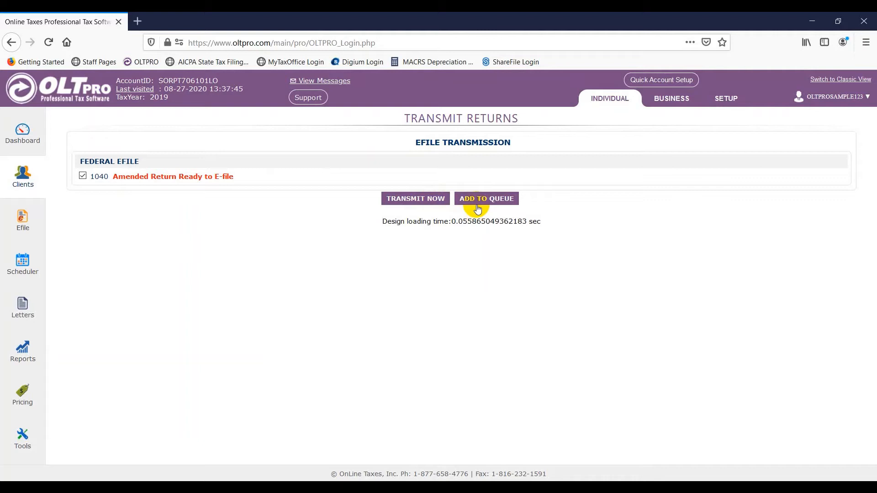
{"action": "left_click", "coordinate": [424, 201]}
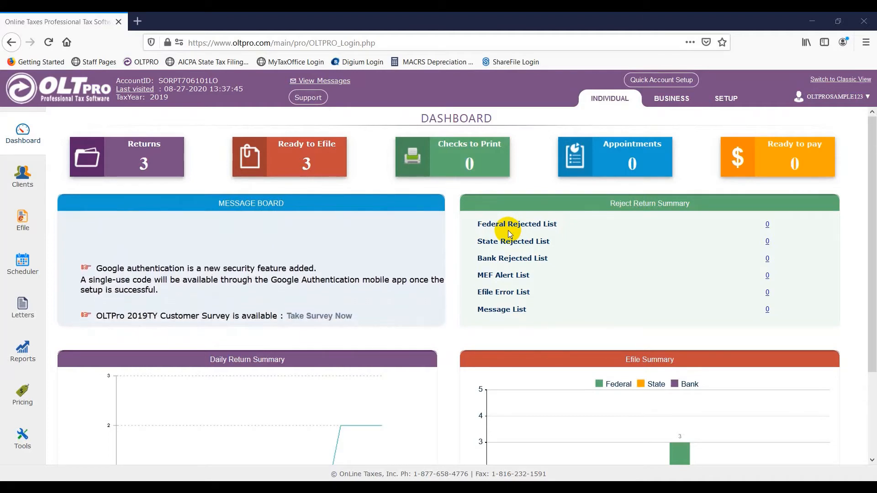
Step: Create a new return with the taxpayer's SSN entered twice, choosing FORM 1040X
{"action": "left_click", "coordinate": [24, 177]}
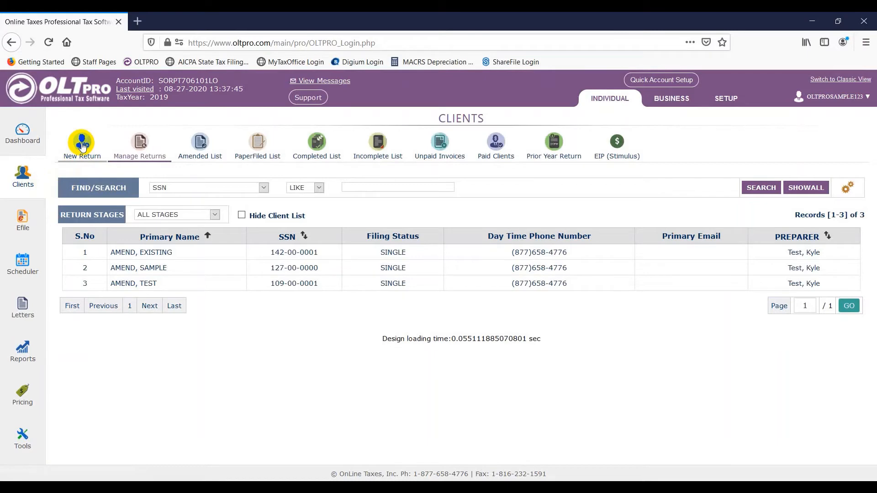
{"action": "left_click", "coordinate": [82, 145]}
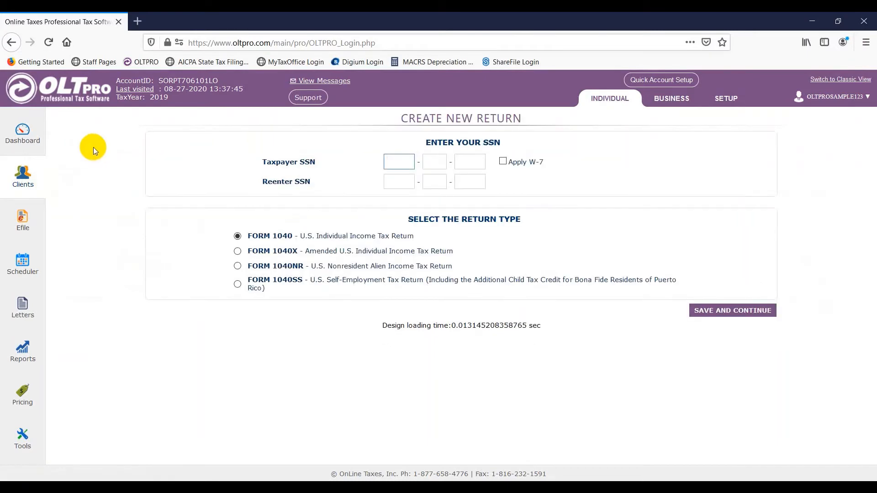
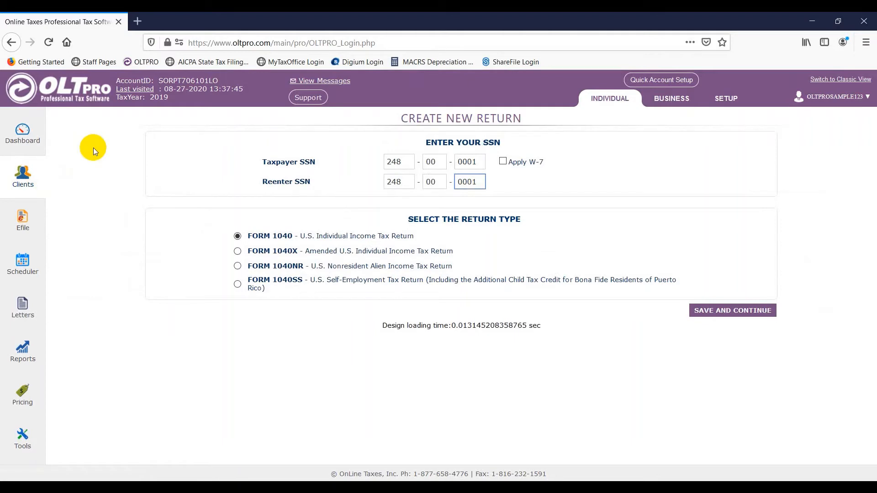
{"action": "left_click", "coordinate": [238, 251]}
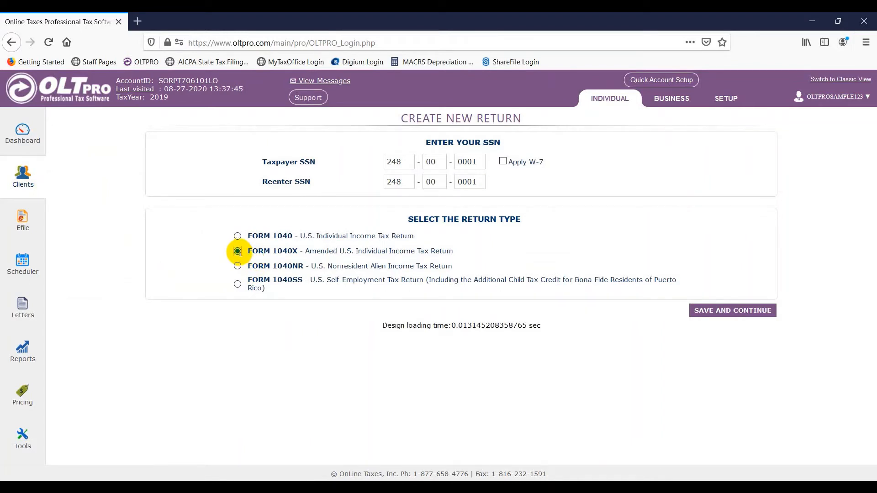
{"action": "left_click", "coordinate": [725, 315]}
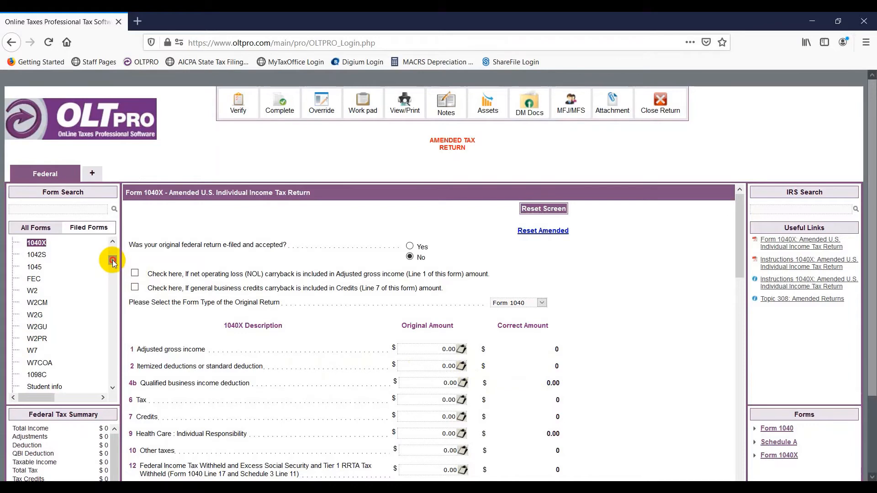
Step: Enter the taxpayer's first and last name, birth date 01/01/1990, and occupation Worker
{"action": "left_click_drag", "start_coordinate": [113, 262], "coordinate": [115, 246]}
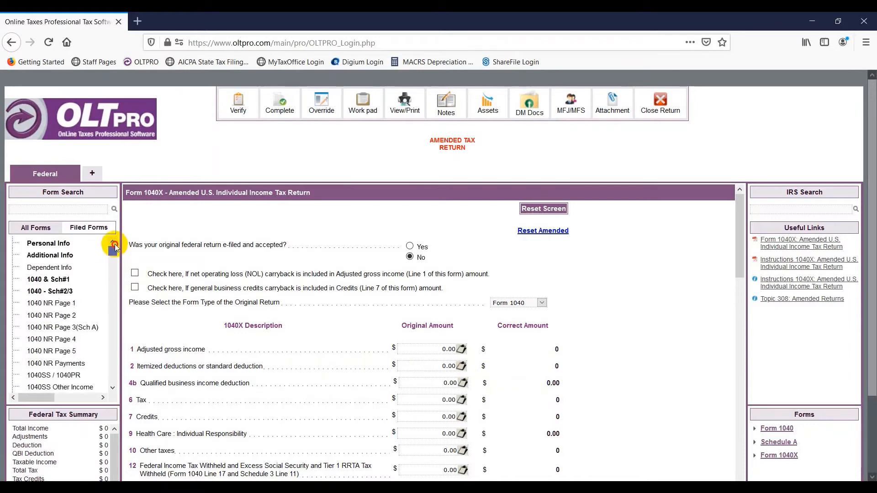
{"action": "left_click", "coordinate": [65, 244]}
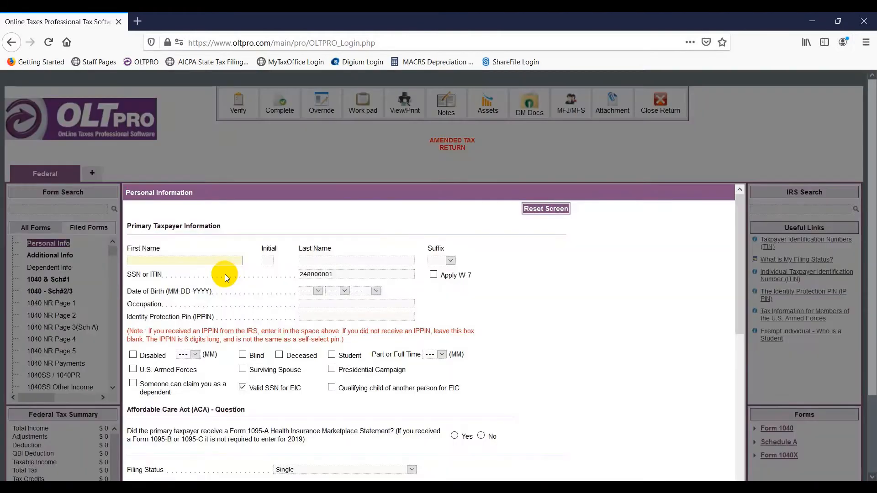
{"action": "left_click", "coordinate": [206, 263]}
{"action": "type", "text": "New"}
{"action": "key", "text": "Tab"}
{"action": "key", "text": "Tab"}
{"action": "type", "text": "Amend"}
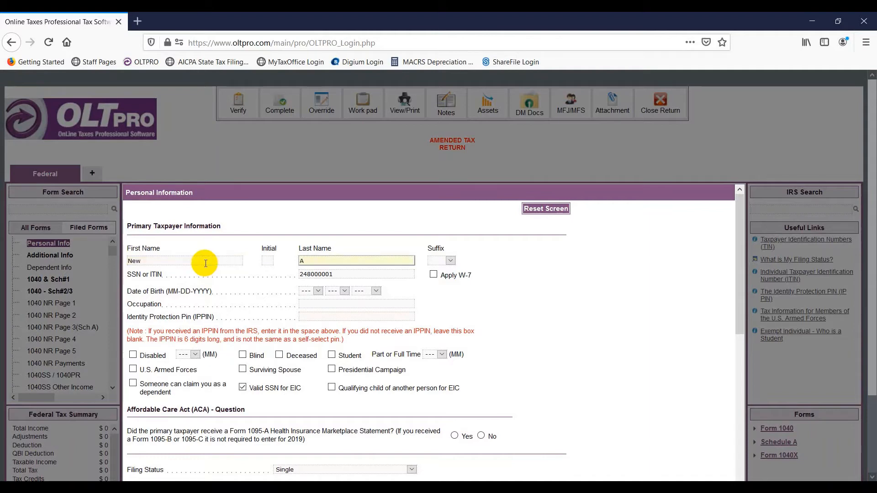
{"action": "key", "text": "Tab"}
{"action": "key", "text": "Tab"}
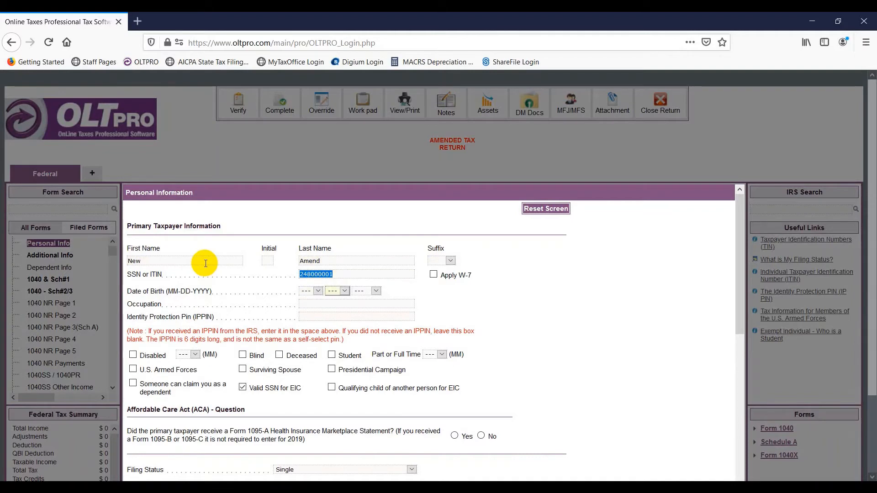
{"action": "type", "text": "01"}
{"action": "key", "text": "Tab"}
{"action": "type", "text": "01"}
{"action": "key", "text": "Tab"}
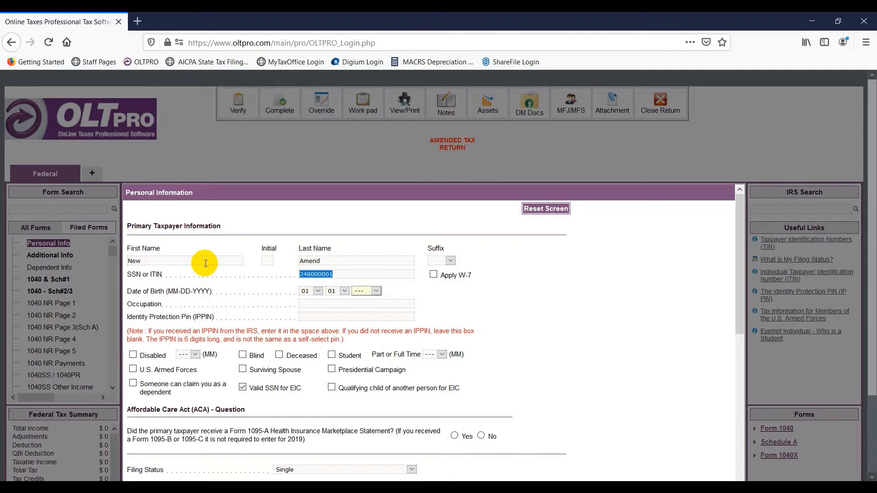
{"action": "type", "text": "1990"}
{"action": "key", "text": "Tab"}
{"action": "type", "text": "Worker"}
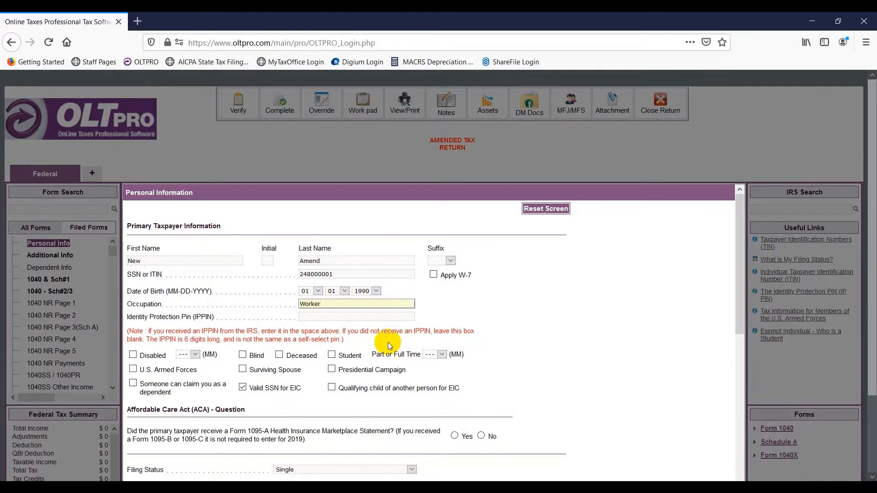
Step: Answer No to Form 1095-A, enter the street address, ZIP and daytime phone, and save
{"action": "scroll", "coordinate": [389, 346], "scroll_direction": "down", "scroll_amount": 3}
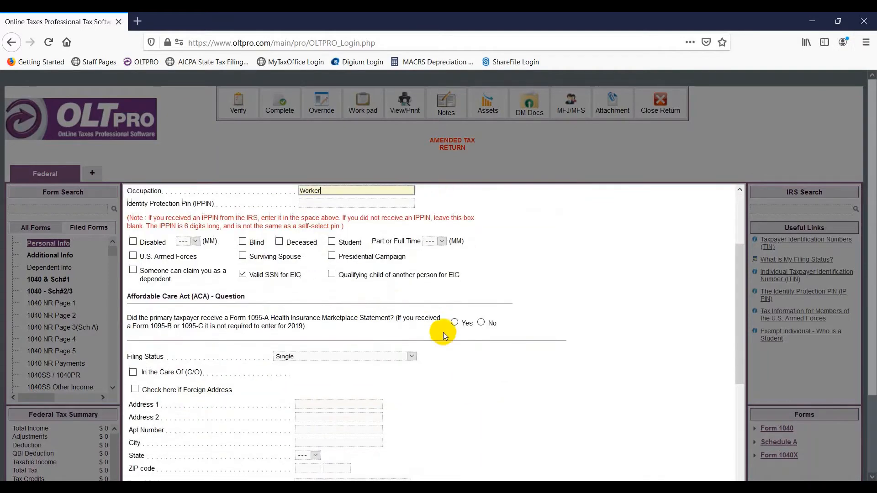
{"action": "left_click", "coordinate": [481, 310]}
{"action": "scroll", "coordinate": [374, 332], "scroll_direction": "down", "scroll_amount": 3}
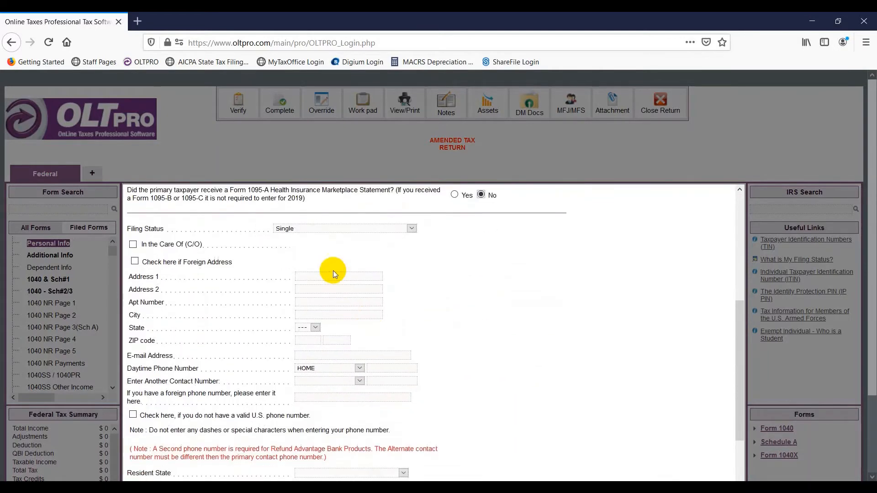
{"action": "left_click", "coordinate": [333, 274]}
{"action": "type", "text": "24"}
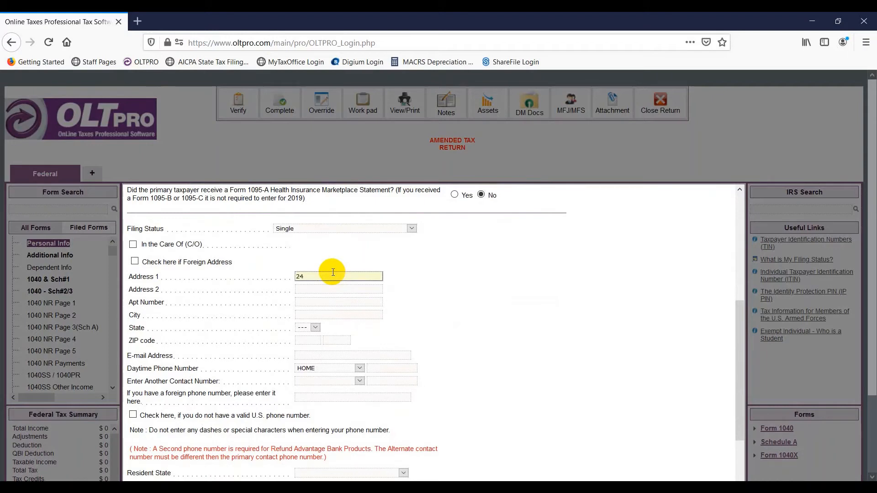
{"action": "type", "text": "6 Street St"}
{"action": "key", "text": "Tab"}
{"action": "key", "text": "Tab"}
{"action": "key", "text": "Tab"}
{"action": "key", "text": "Tab"}
{"action": "key", "text": "Tab"}
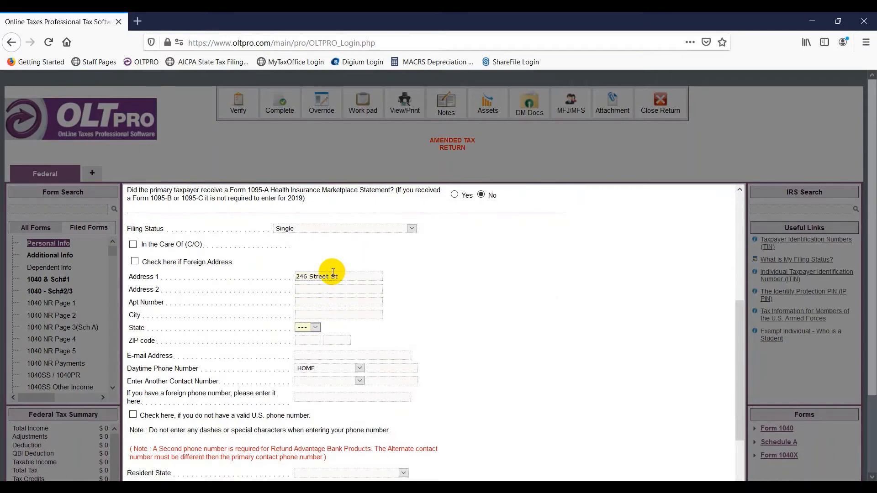
{"action": "type", "text": "76701"}
{"action": "key", "text": "Tab"}
{"action": "scroll", "coordinate": [411, 325], "scroll_direction": "down", "scroll_amount": 2}
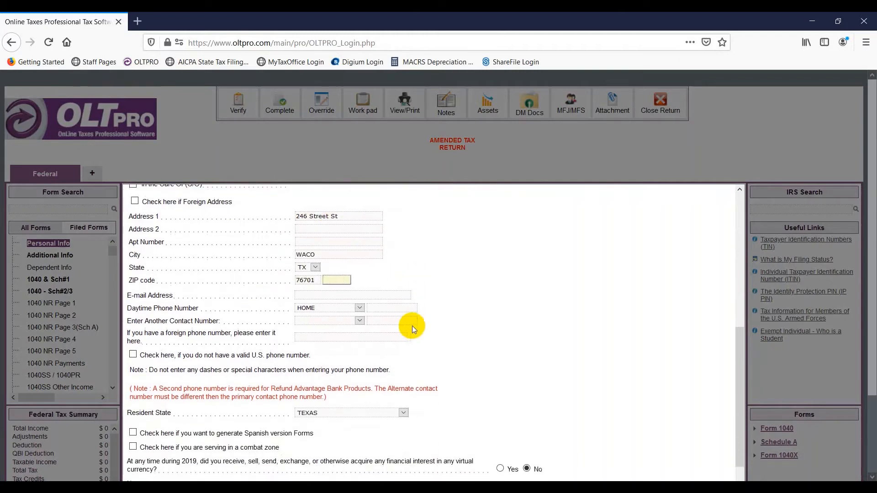
{"action": "left_click", "coordinate": [375, 309]}
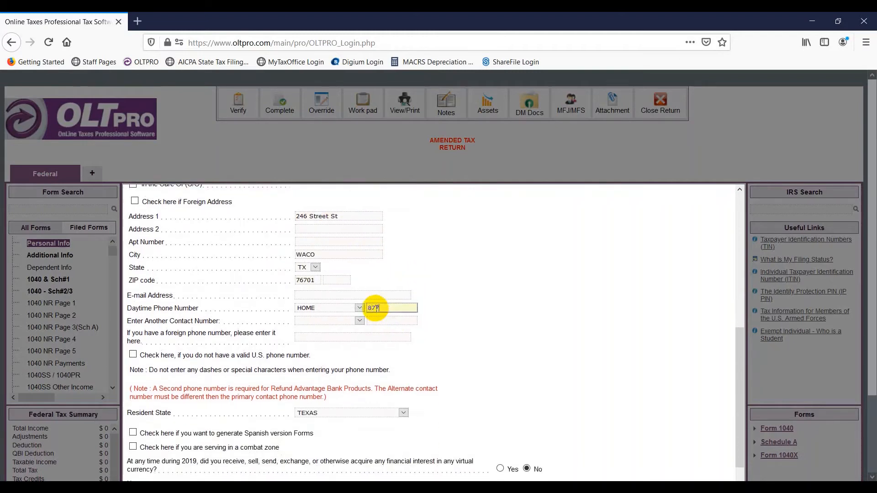
{"action": "key", "text": "Tab"}
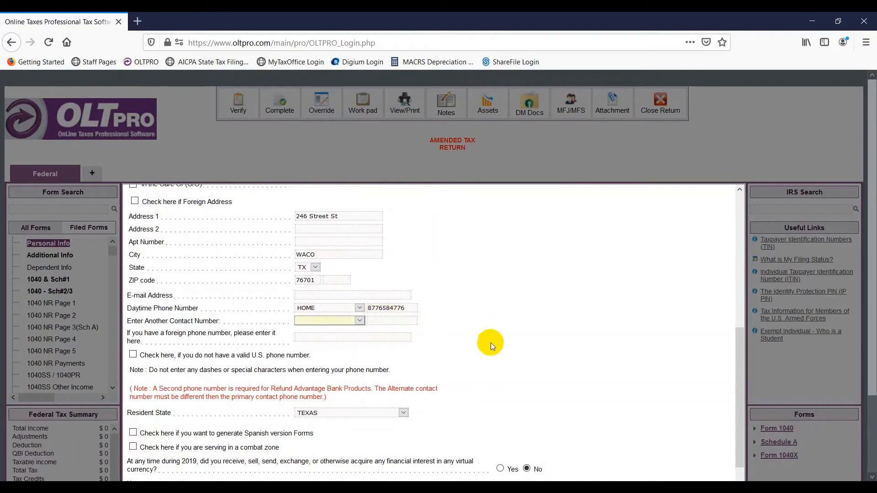
{"action": "scroll", "coordinate": [492, 343], "scroll_direction": "down", "scroll_amount": 5}
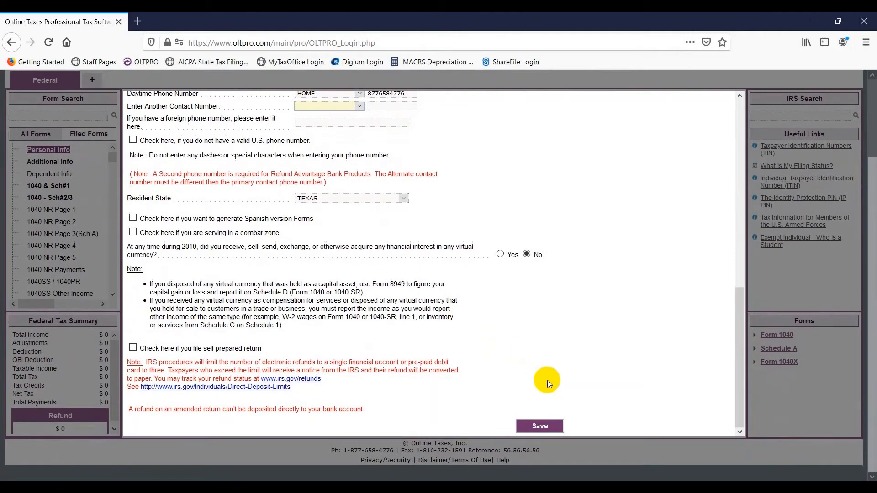
{"action": "left_click", "coordinate": [538, 427]}
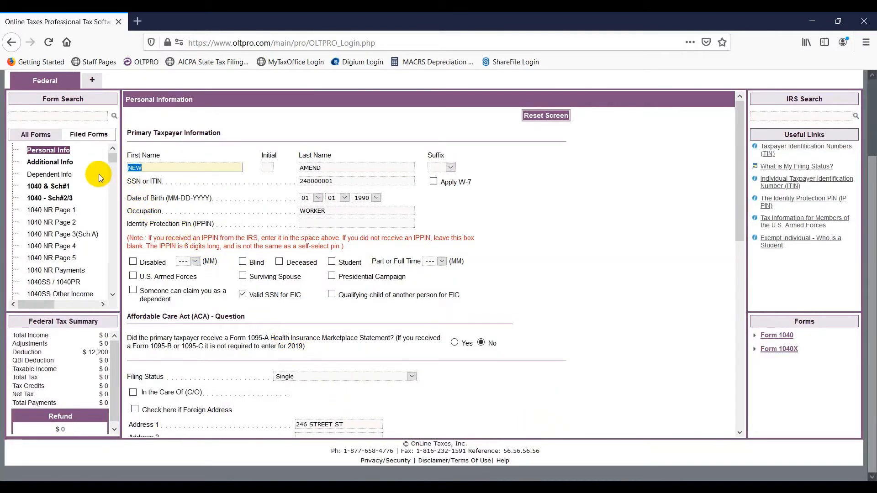
Step: Answer the ID questions: state ID held but not provided, verified in person, not remotely
{"action": "left_click", "coordinate": [71, 163]}
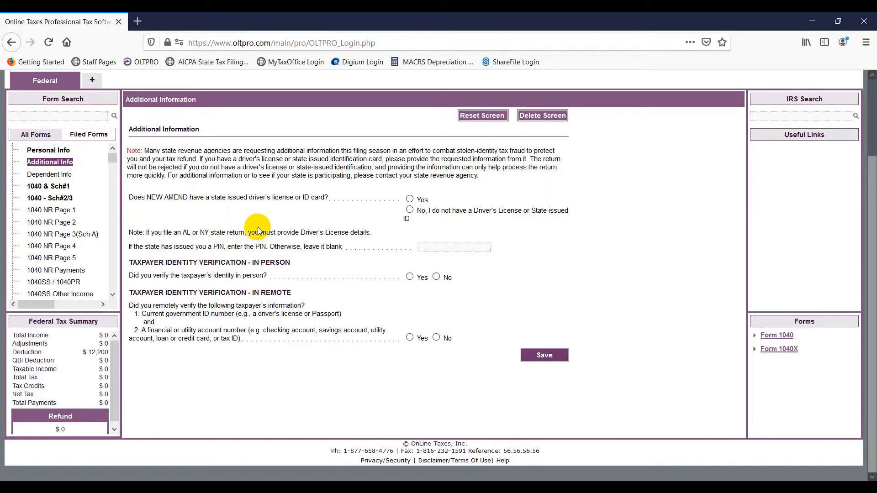
{"action": "left_click", "coordinate": [409, 199]}
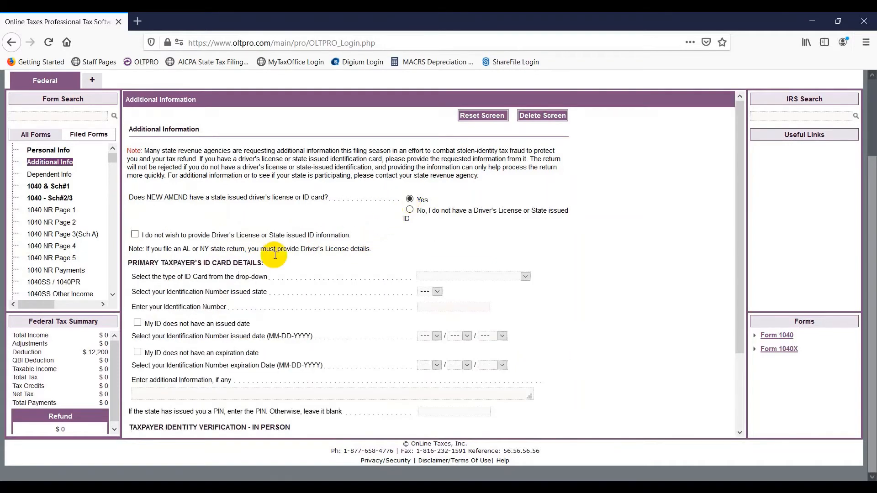
{"action": "left_click", "coordinate": [134, 234]}
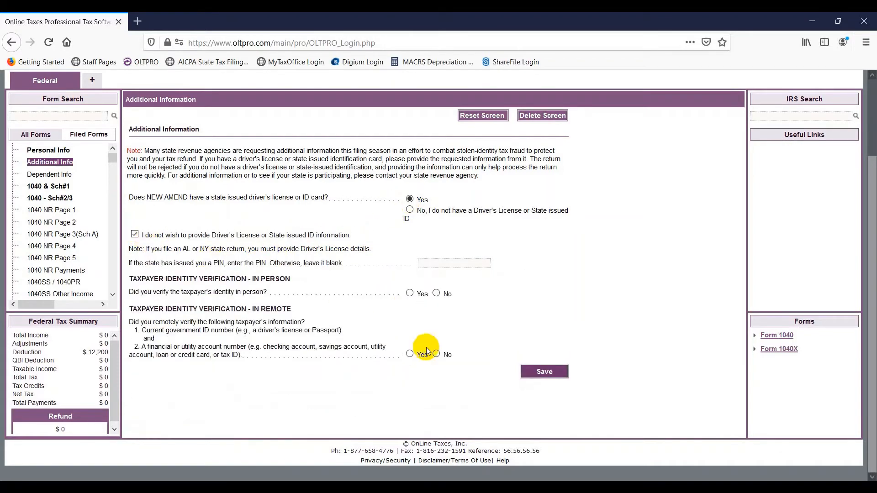
{"action": "left_click", "coordinate": [436, 354]}
{"action": "left_click", "coordinate": [409, 292]}
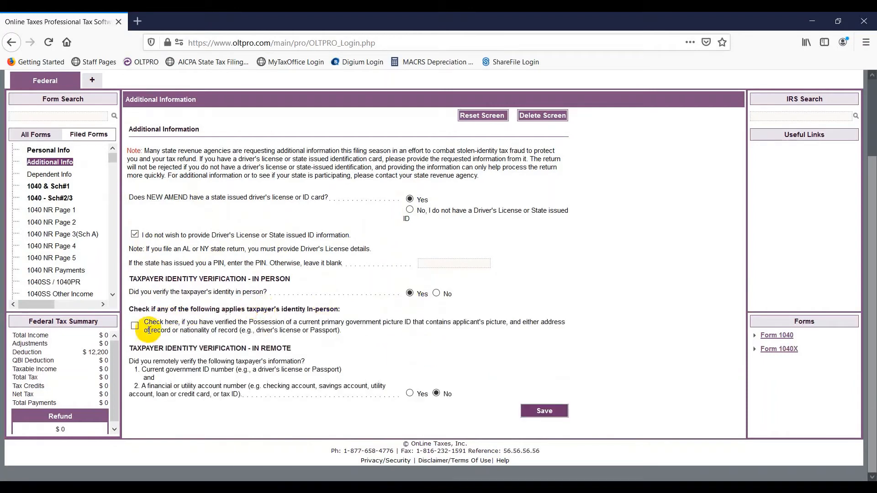
Step: Tick picture ID, second ID and financial account verified, mark the picture ID valid, and save
{"action": "left_click", "coordinate": [136, 325]}
{"action": "scroll", "coordinate": [137, 322], "scroll_direction": "down", "scroll_amount": 2}
{"action": "left_click", "coordinate": [134, 324]}
{"action": "left_click", "coordinate": [135, 346]}
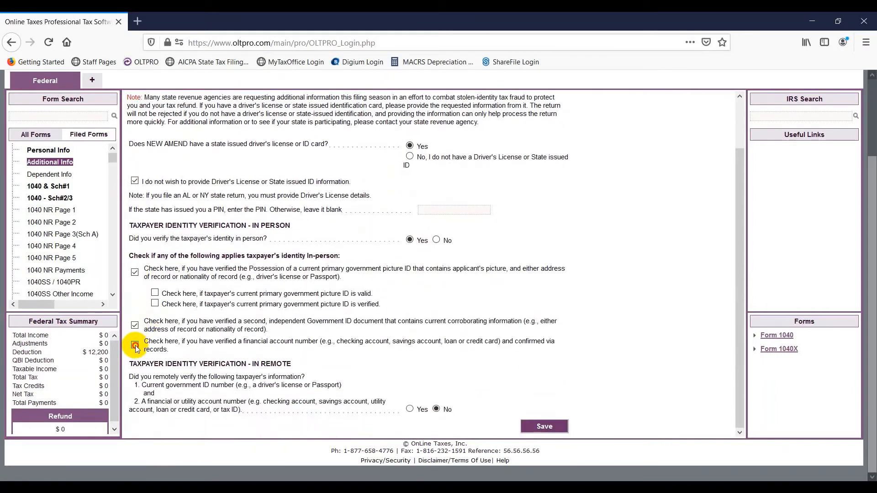
{"action": "left_click", "coordinate": [155, 292]}
{"action": "left_click", "coordinate": [154, 303]}
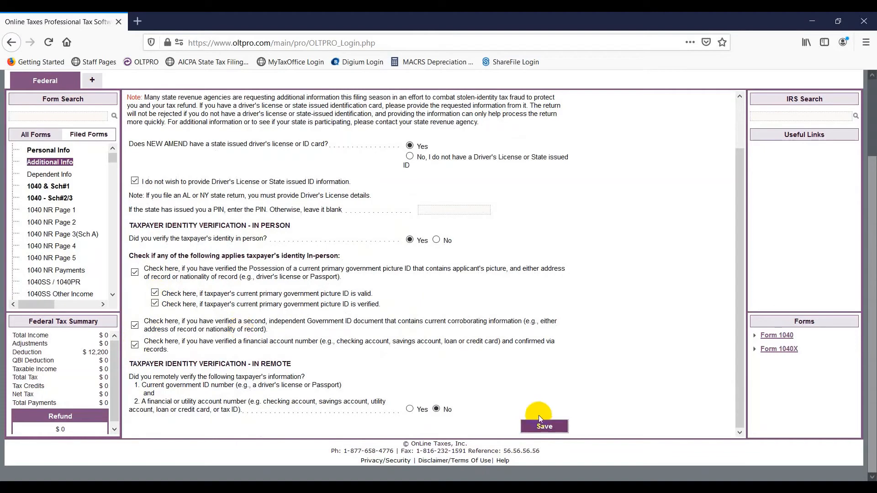
{"action": "left_click", "coordinate": [537, 425]}
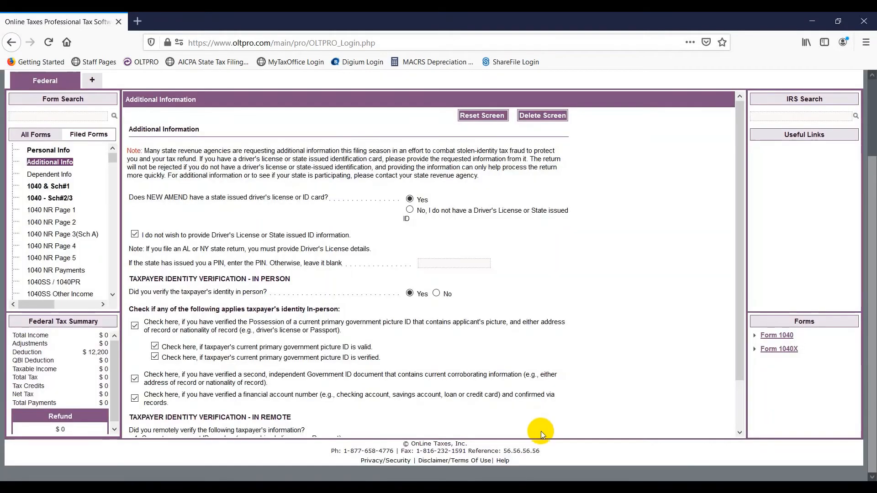
{"action": "scroll", "coordinate": [50, 260], "scroll_direction": "down", "scroll_amount": 3}
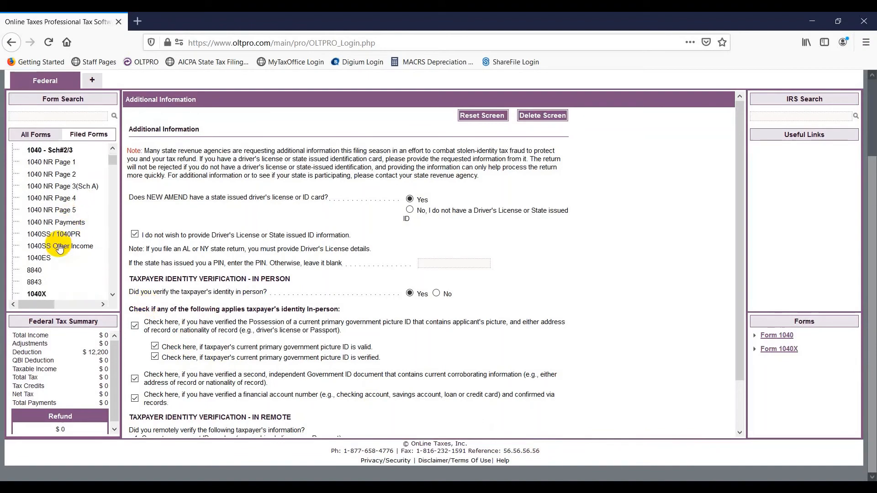
{"action": "scroll", "coordinate": [49, 263], "scroll_direction": "down", "scroll_amount": 5}
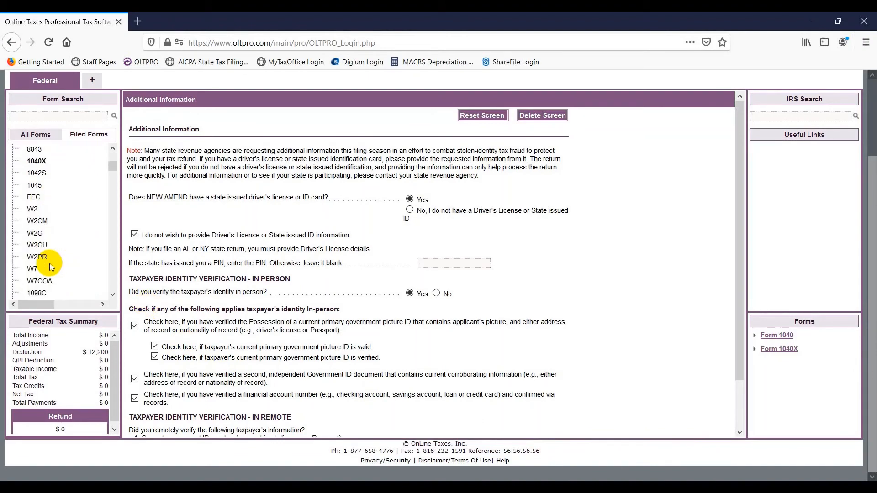
Step: Add a new W-2 and enter employer EIN 421234567
{"action": "left_click", "coordinate": [32, 209]}
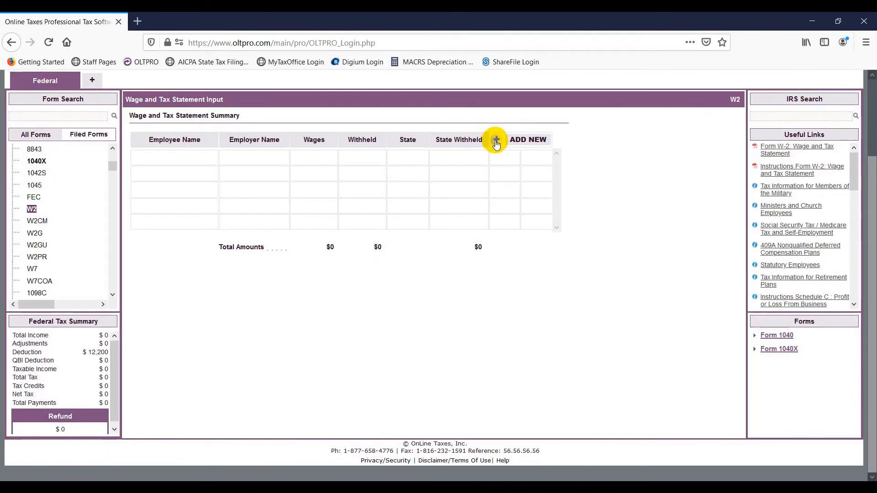
{"action": "left_click", "coordinate": [496, 139]}
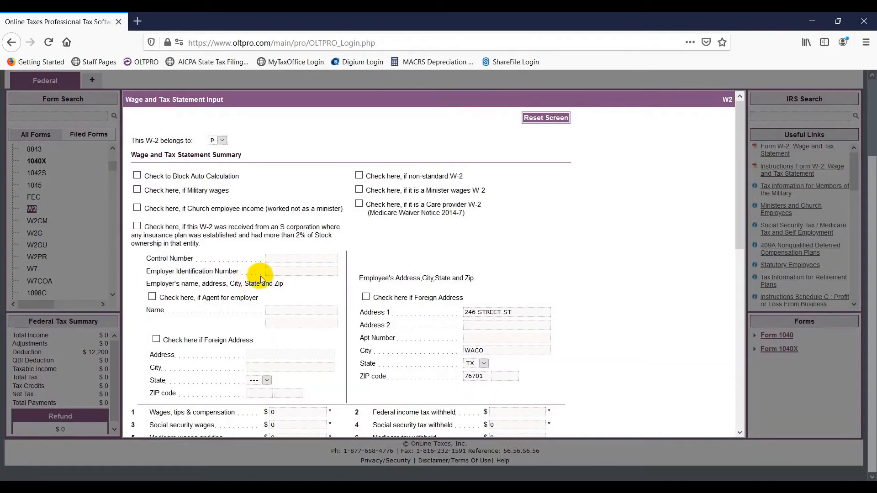
{"action": "left_click", "coordinate": [271, 271]}
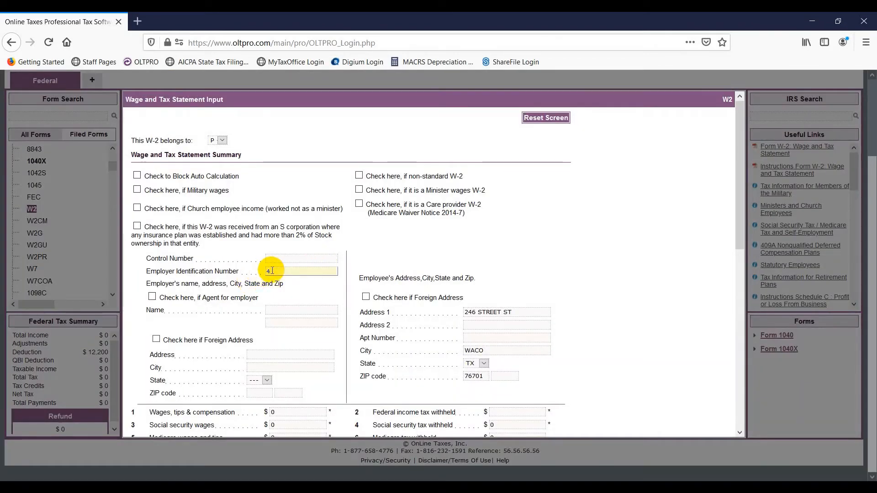
{"action": "type", "text": "421234567"}
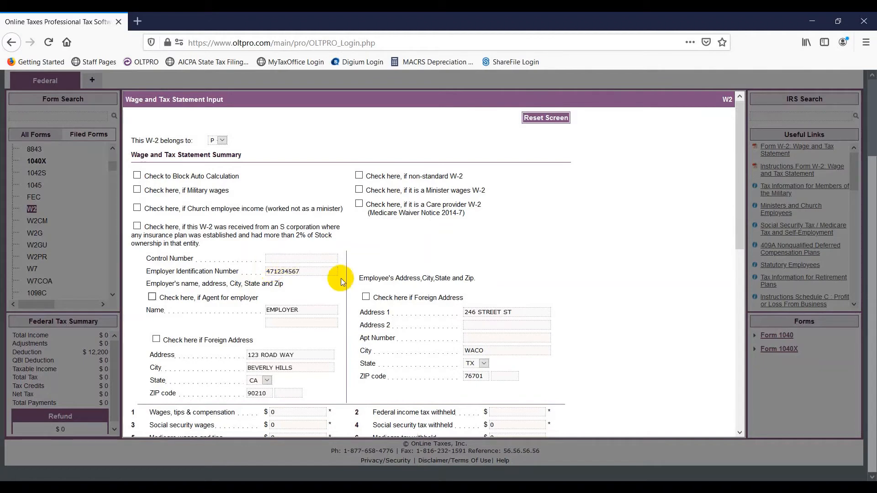
Step: Enter 50000 box 1 wages and 6000 federal withholding, then save the W-2
{"action": "scroll", "coordinate": [391, 293], "scroll_direction": "down", "scroll_amount": 3}
{"action": "left_click", "coordinate": [289, 295]}
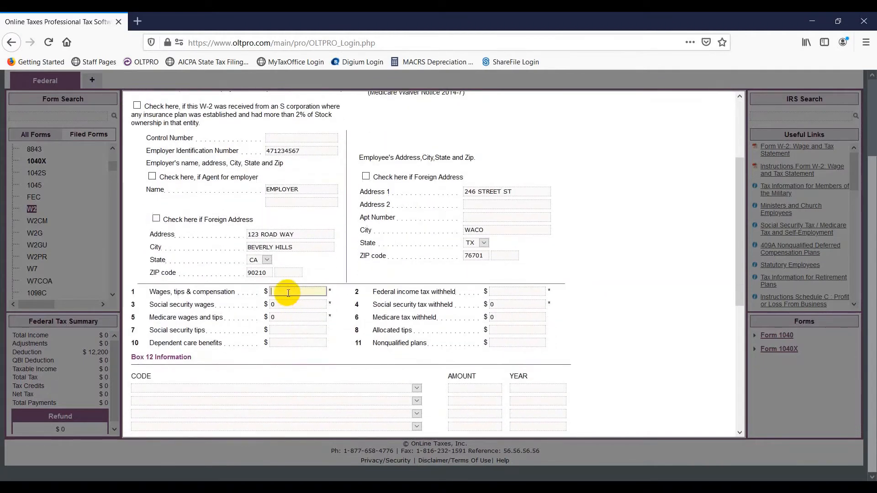
{"action": "type", "text": "50000"}
{"action": "key", "text": "Tab"}
{"action": "type", "text": "6000"}
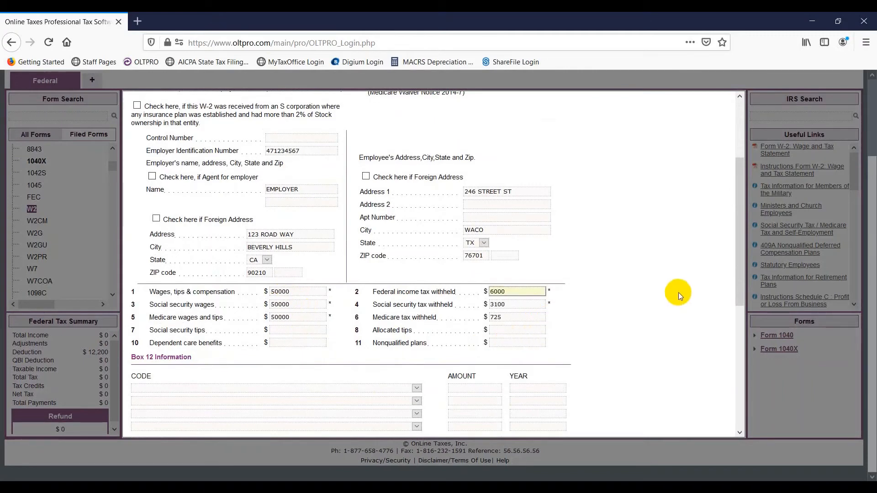
{"action": "scroll", "coordinate": [677, 290], "scroll_direction": "down", "scroll_amount": 5}
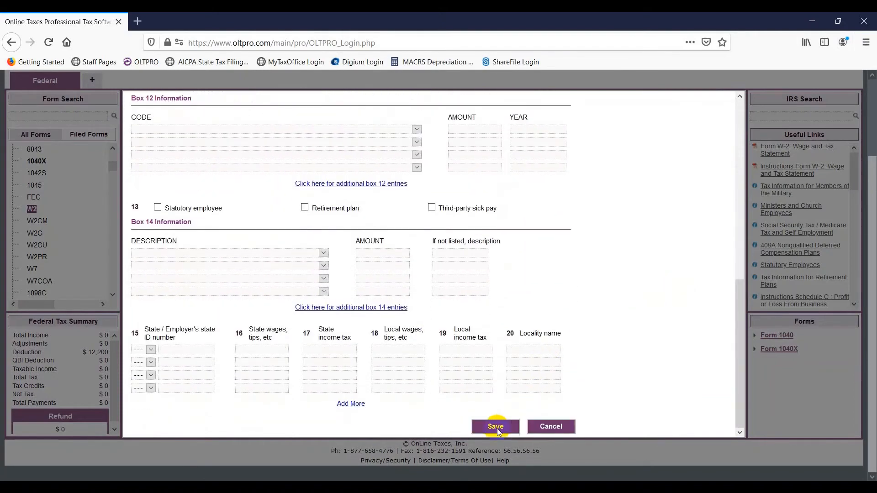
{"action": "left_click", "coordinate": [496, 427]}
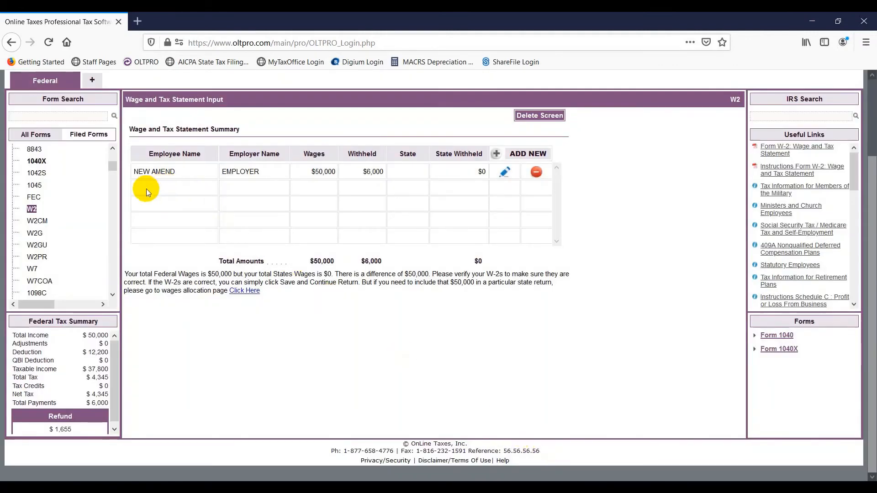
Step: On Form 1040X, mark the original return as e-filed and accepted
{"action": "left_click", "coordinate": [41, 162]}
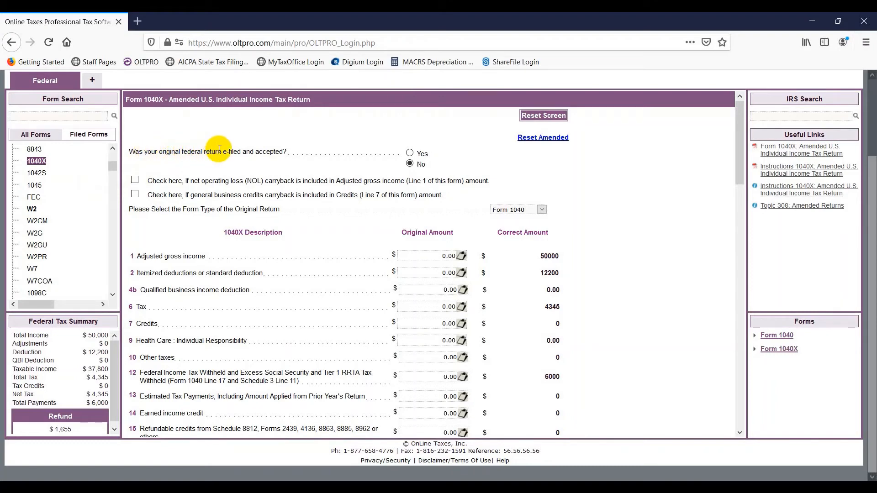
{"action": "left_click", "coordinate": [410, 154]}
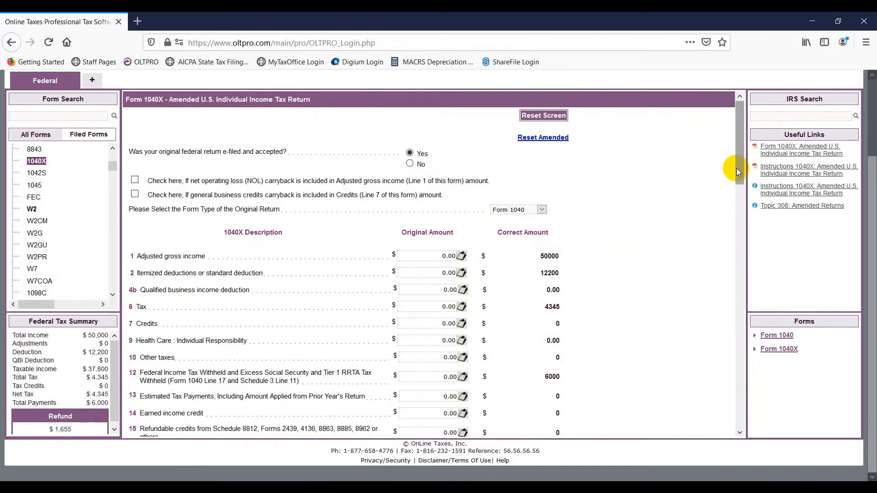
{"action": "left_click_drag", "start_coordinate": [736, 168], "coordinate": [738, 182]}
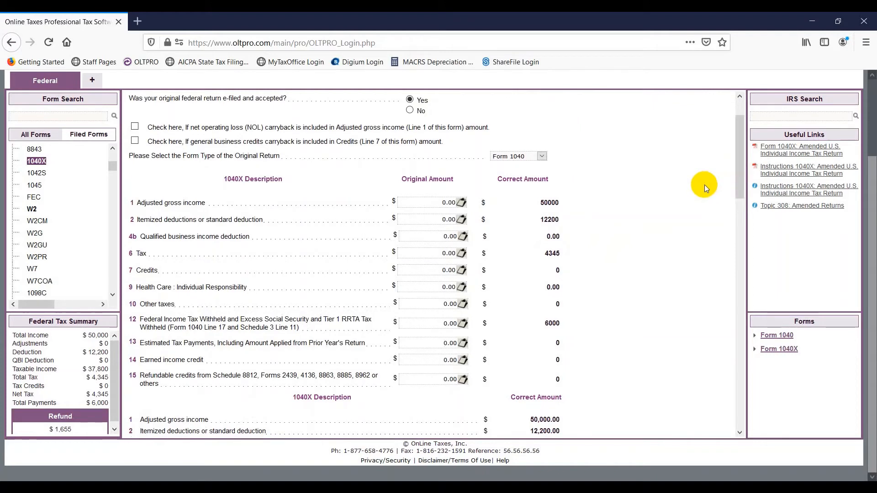
Step: Enter original AGI 40000, deductions 12200, tax 3000 and withholding 5000
{"action": "left_click", "coordinate": [425, 204]}
{"action": "type", "text": "0000"}
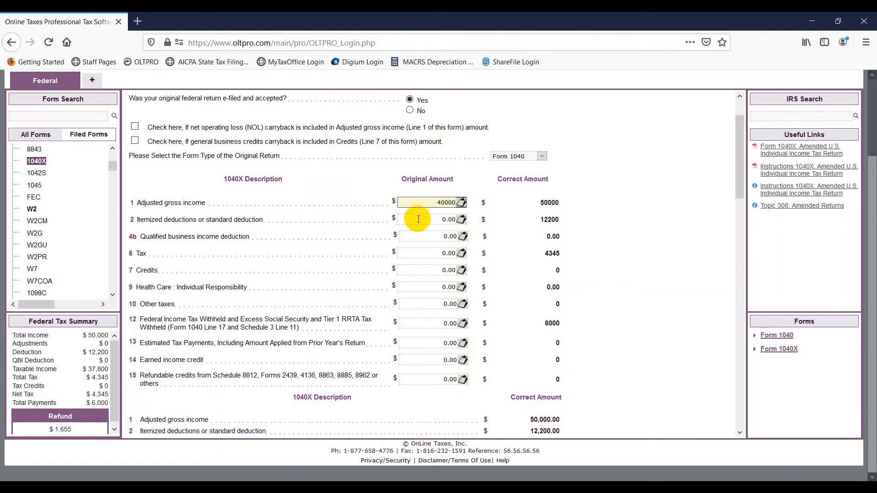
{"action": "left_click", "coordinate": [418, 219]}
{"action": "type", "text": "12200"}
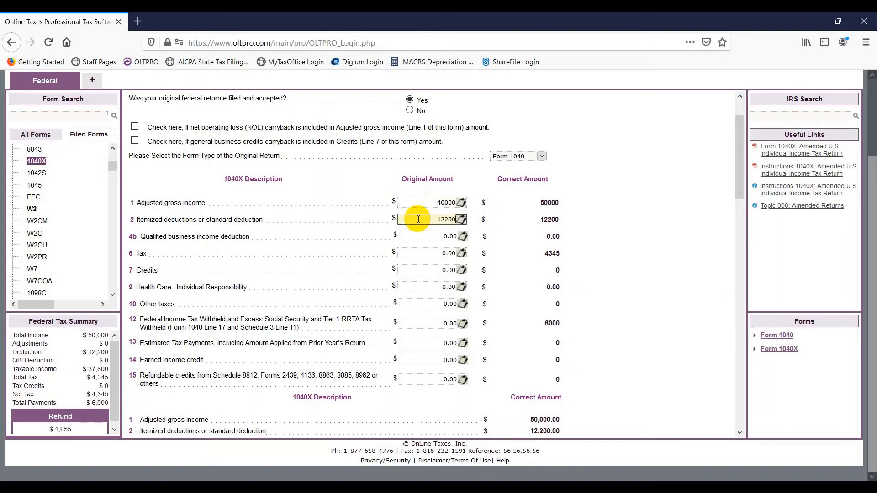
{"action": "left_click", "coordinate": [426, 253]}
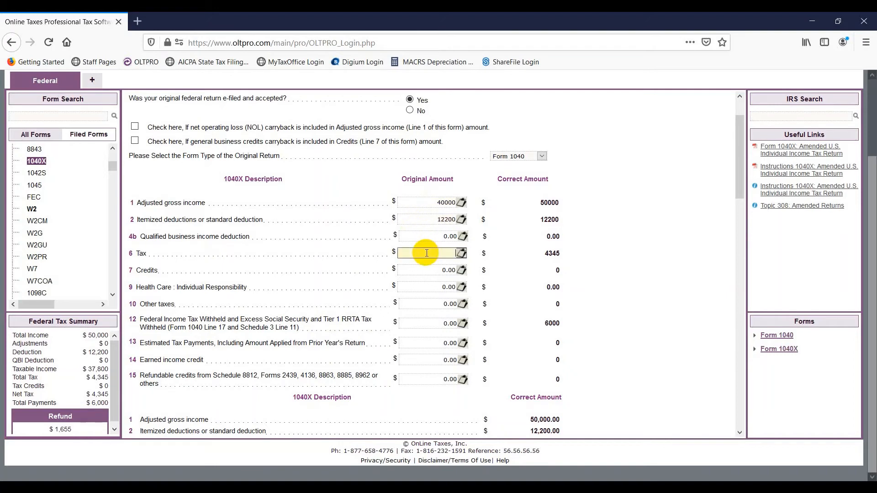
{"action": "type", "text": "3000"}
{"action": "left_click", "coordinate": [432, 326]}
{"action": "type", "text": "5000"}
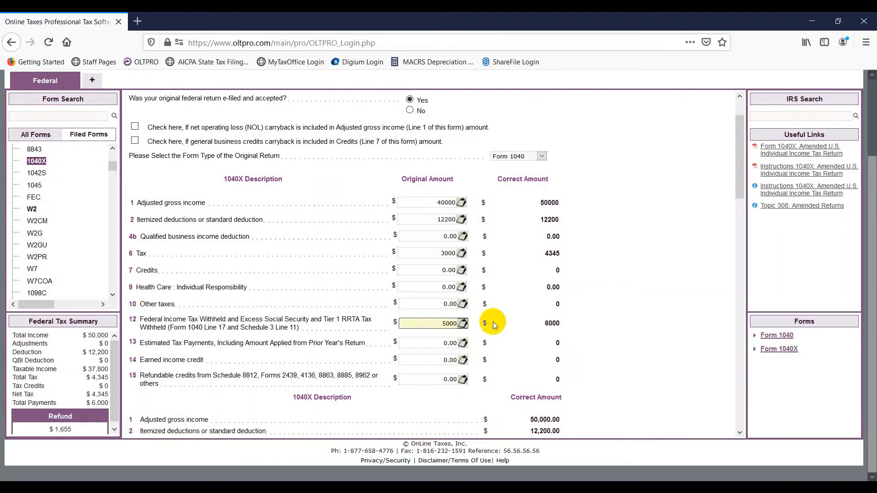
Step: Enter 500 as the original return's overpayment on line 18
{"action": "scroll", "coordinate": [496, 322], "scroll_direction": "down", "scroll_amount": 2}
{"action": "scroll", "coordinate": [496, 320], "scroll_direction": "down", "scroll_amount": 5}
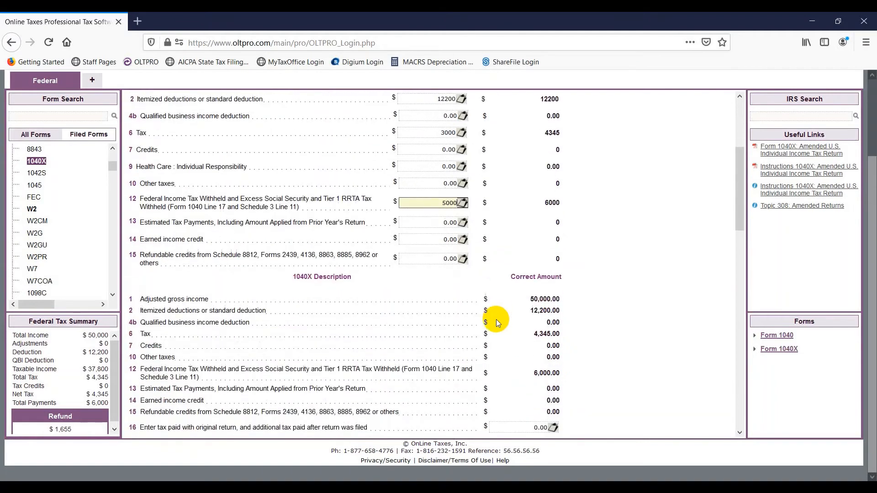
{"action": "scroll", "coordinate": [497, 321], "scroll_direction": "down", "scroll_amount": 3}
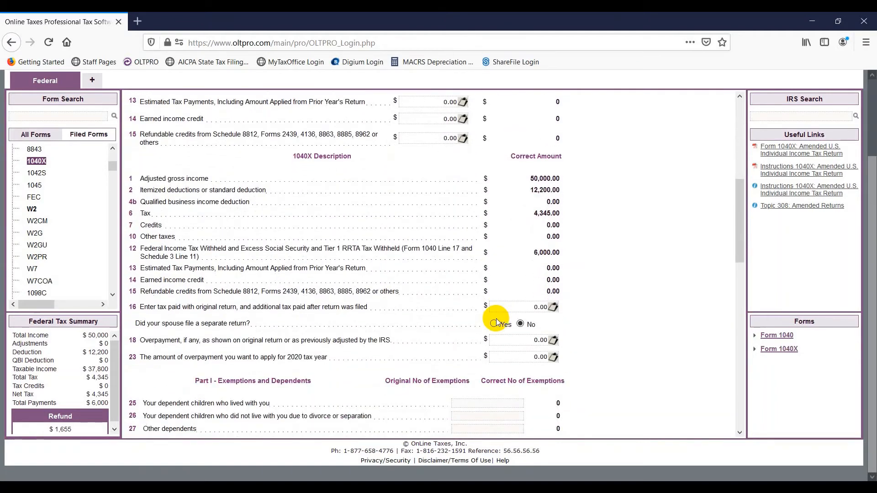
{"action": "left_click", "coordinate": [533, 307]}
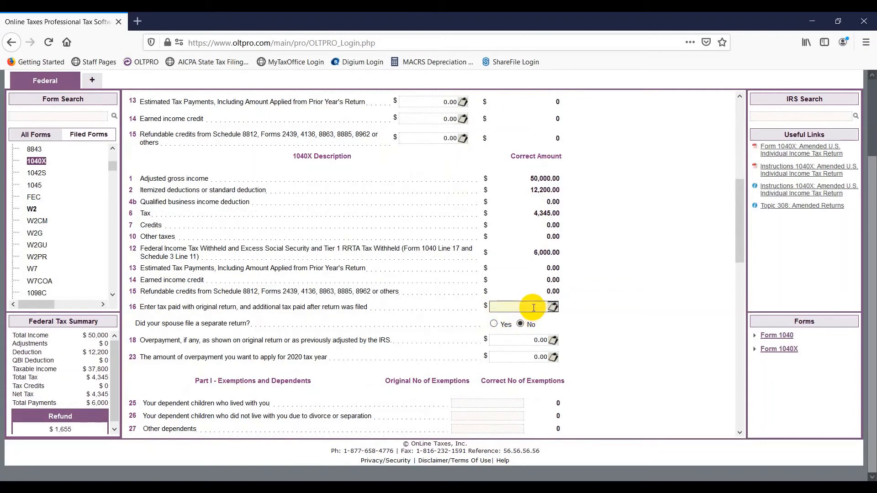
{"action": "left_click", "coordinate": [526, 341]}
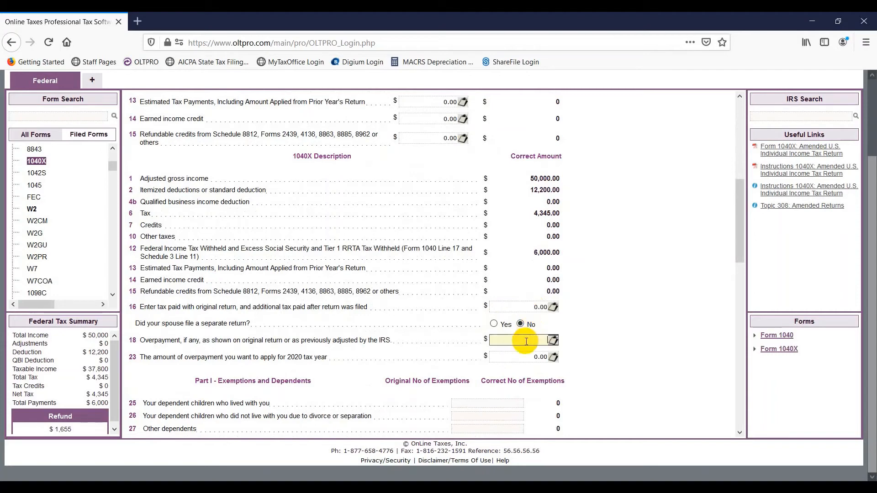
{"action": "type", "text": "500"}
{"action": "scroll", "coordinate": [526, 338], "scroll_direction": "down", "scroll_amount": 5}
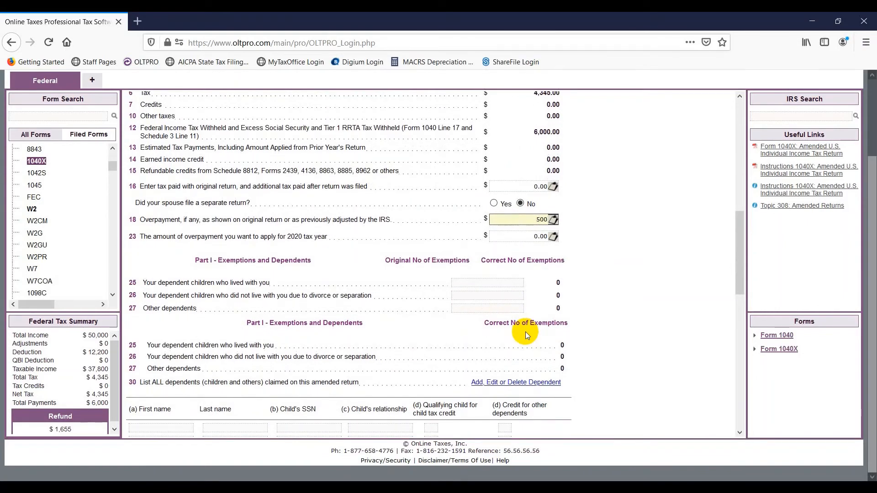
{"action": "scroll", "coordinate": [530, 332], "scroll_direction": "down", "scroll_amount": 10}
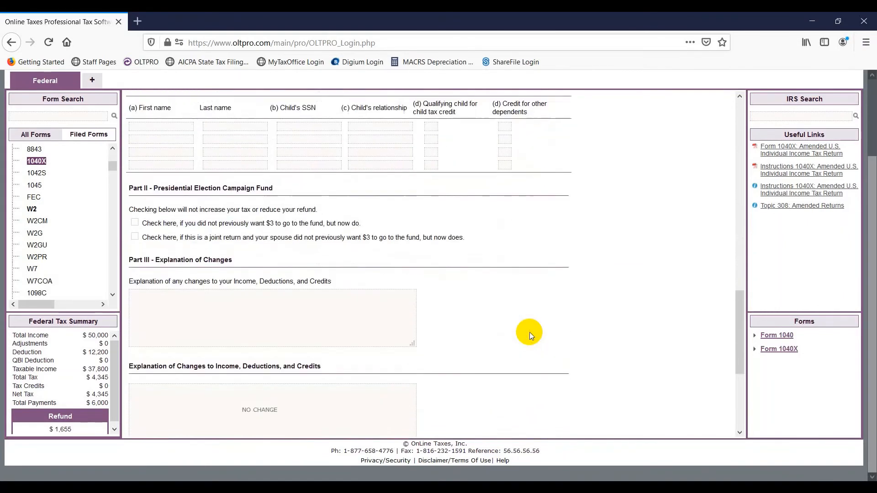
Step: Type 'Corrected W2' as the Part III explanation of changes and save Form 1040X
{"action": "scroll", "coordinate": [529, 332], "scroll_direction": "down", "scroll_amount": 6}
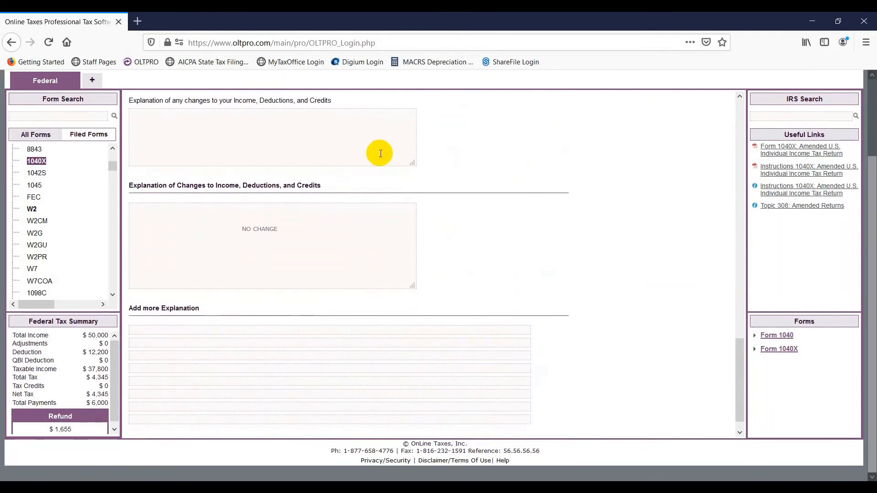
{"action": "left_click", "coordinate": [359, 139]}
{"action": "type", "text": "Corrected"}
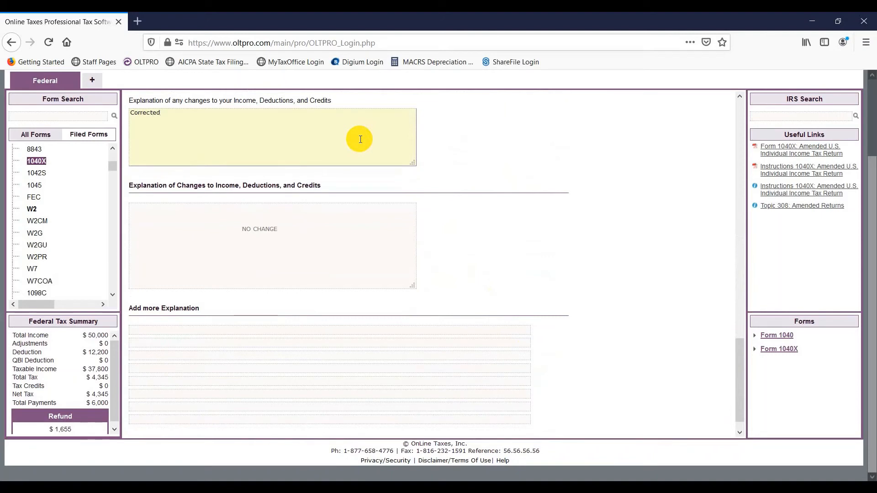
{"action": "type", "text": " W2"}
{"action": "scroll", "coordinate": [480, 270], "scroll_direction": "down", "scroll_amount": 1}
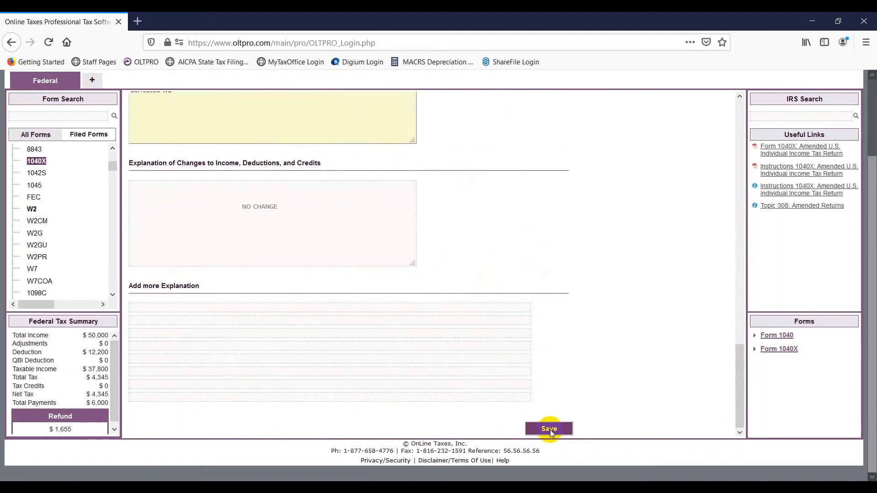
{"action": "left_click", "coordinate": [550, 430]}
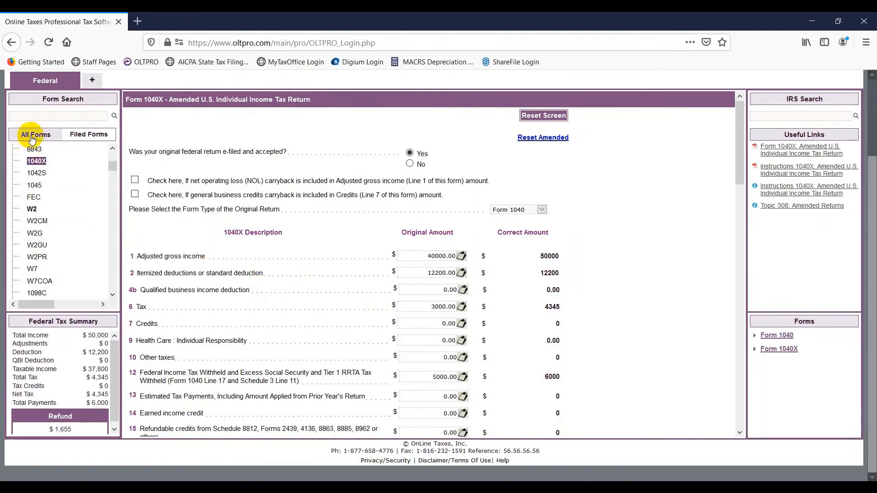
Step: Open Form 8879 by searching 8879 and switch the return from paper to e-file
{"action": "left_click", "coordinate": [38, 119]}
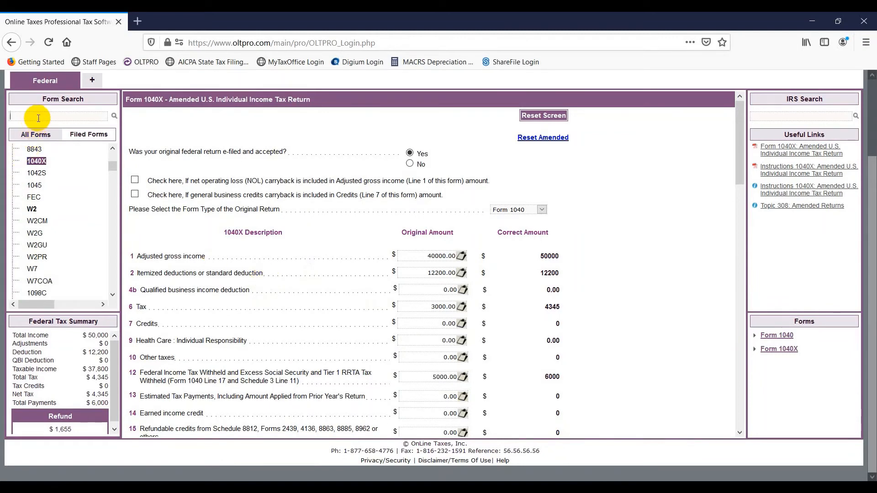
{"action": "type", "text": "8879"}
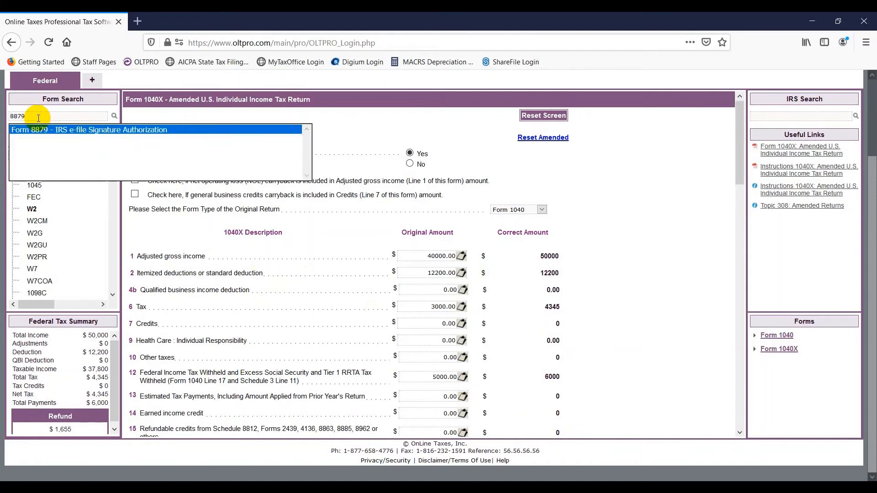
{"action": "key", "text": "Return"}
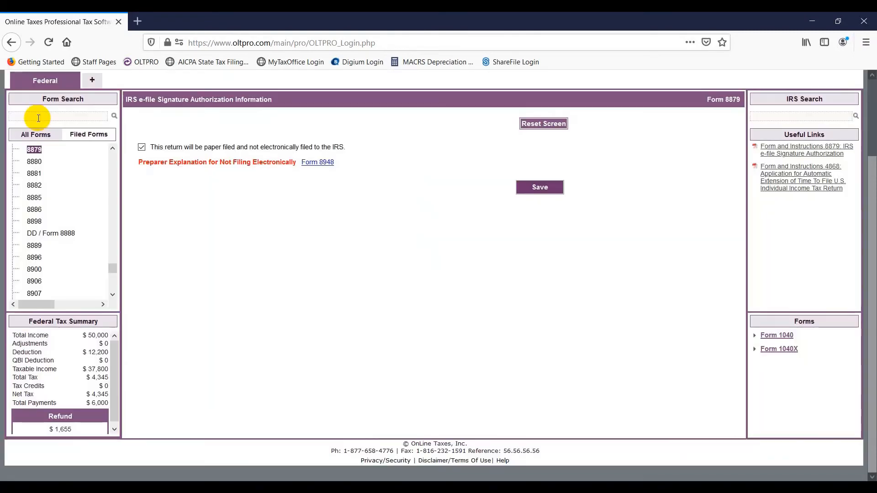
{"action": "left_click", "coordinate": [142, 147]}
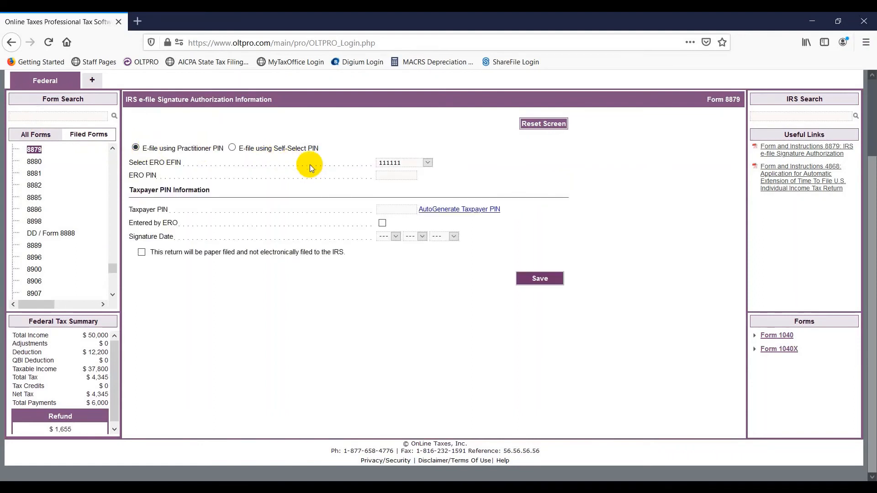
Step: Enter the ERO PIN, auto-generate the taxpayer PIN, and mark it entered by ERO
{"action": "left_click", "coordinate": [382, 176]}
{"action": "type", "text": "1"}
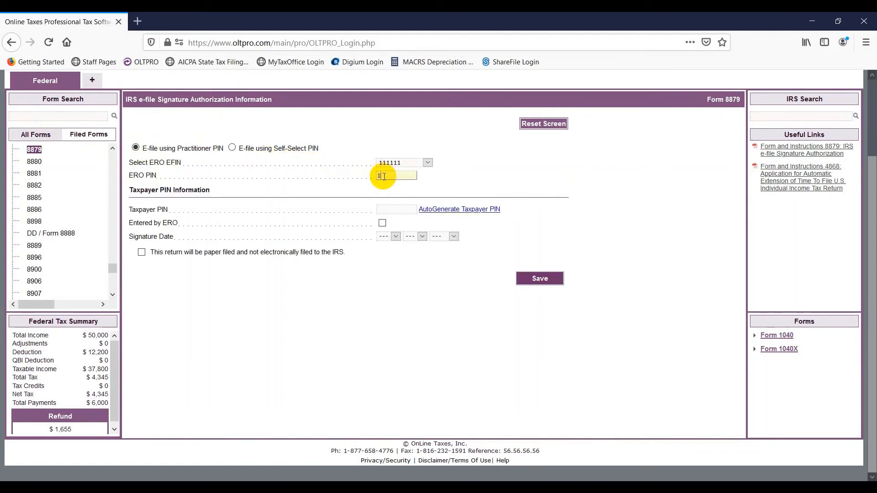
{"action": "type", "text": "2345"}
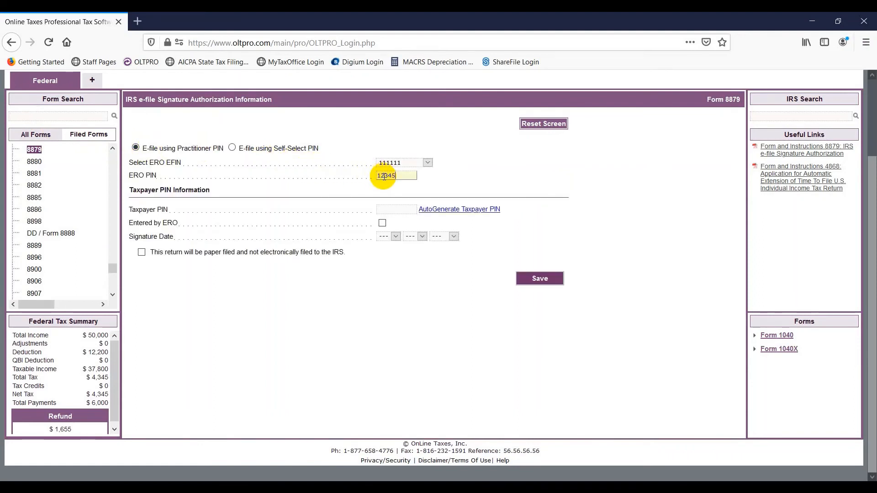
{"action": "left_click", "coordinate": [421, 210]}
{"action": "left_click", "coordinate": [382, 222]}
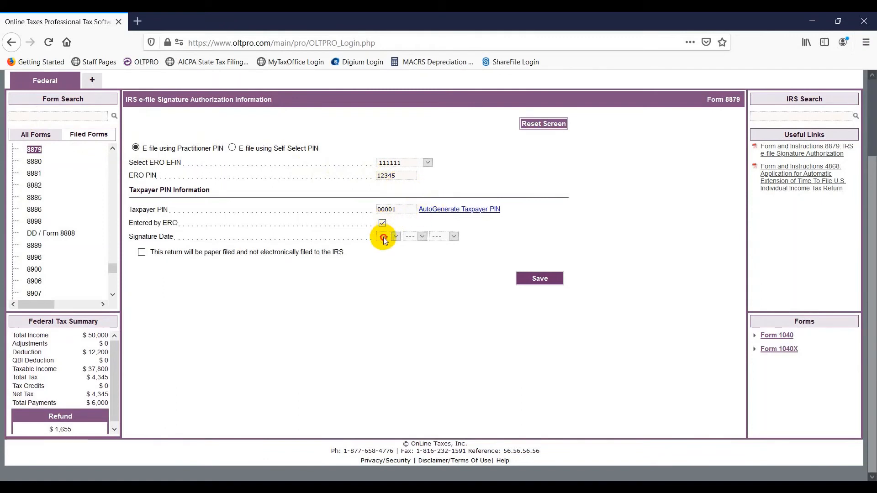
Step: Set the signature date to 8/27/2020 and save the signature authorization
{"action": "left_click", "coordinate": [386, 236]}
{"action": "left_click", "coordinate": [382, 335]}
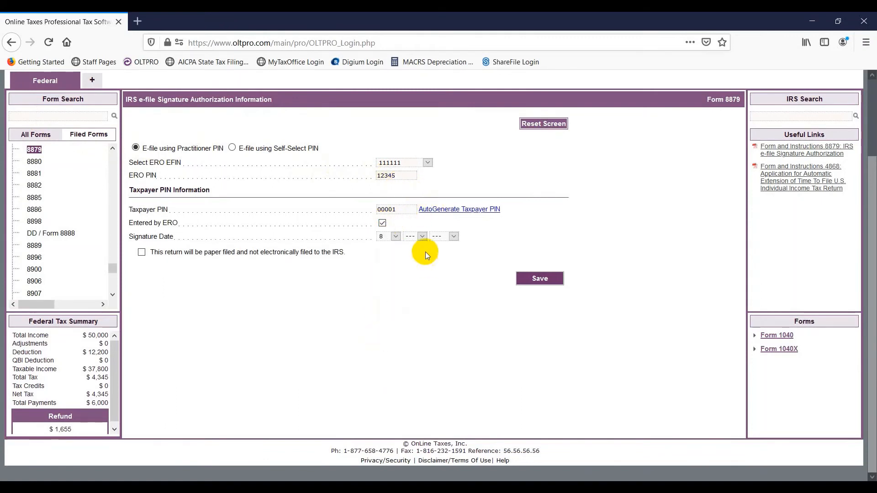
{"action": "left_click", "coordinate": [414, 238]}
{"action": "scroll", "coordinate": [408, 382], "scroll_direction": "down", "scroll_amount": 4}
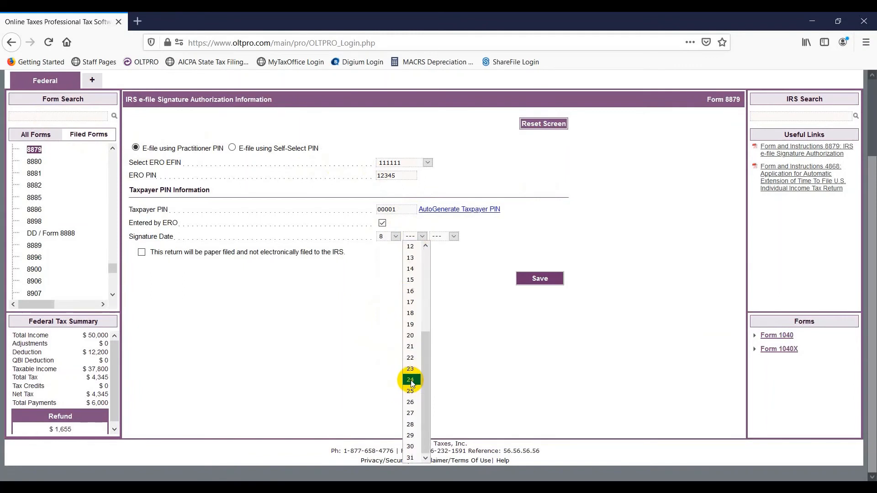
{"action": "left_click", "coordinate": [410, 403]}
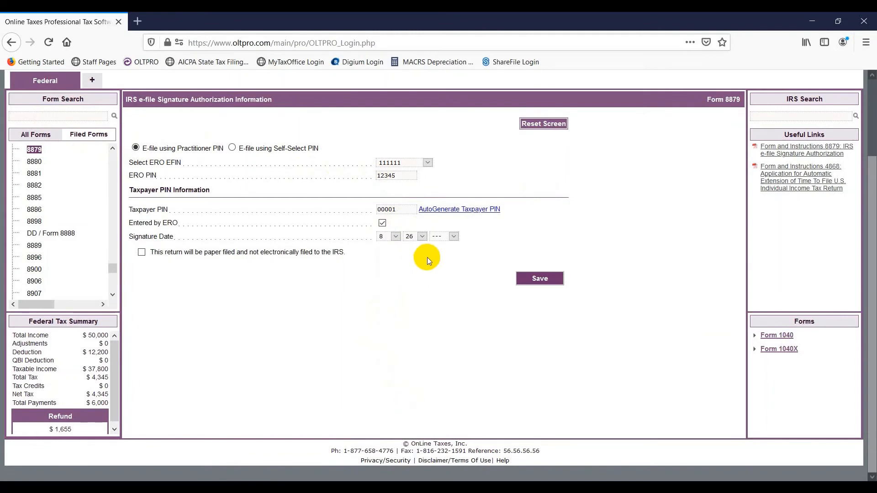
{"action": "left_click", "coordinate": [439, 236]}
{"action": "left_click", "coordinate": [441, 256]}
{"action": "left_click", "coordinate": [416, 237]}
{"action": "scroll", "coordinate": [410, 433], "scroll_direction": "down", "scroll_amount": 2}
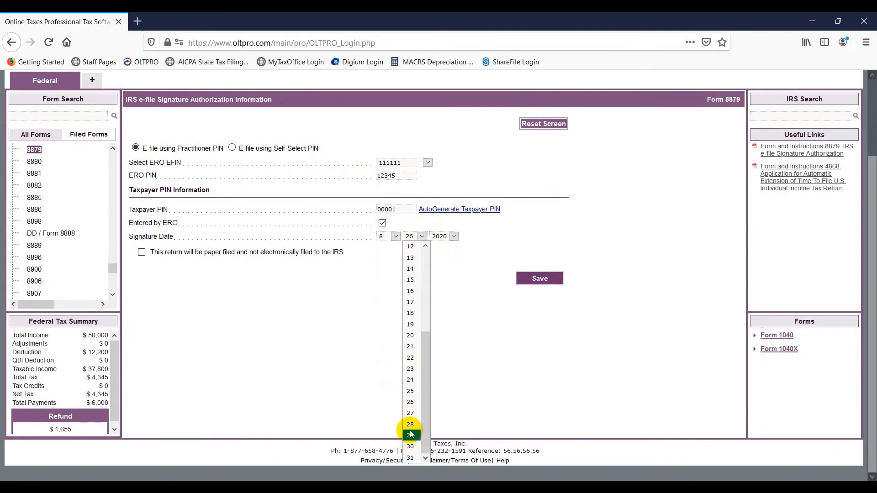
{"action": "left_click", "coordinate": [409, 413]}
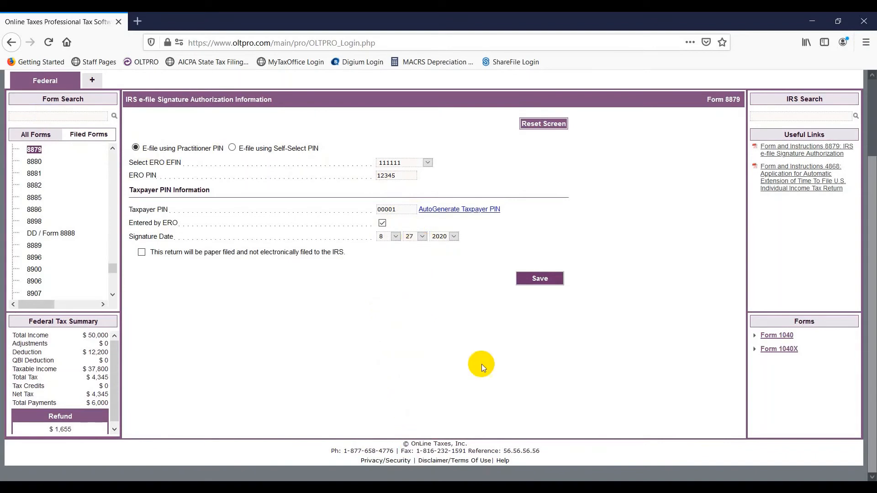
{"action": "left_click", "coordinate": [538, 279]}
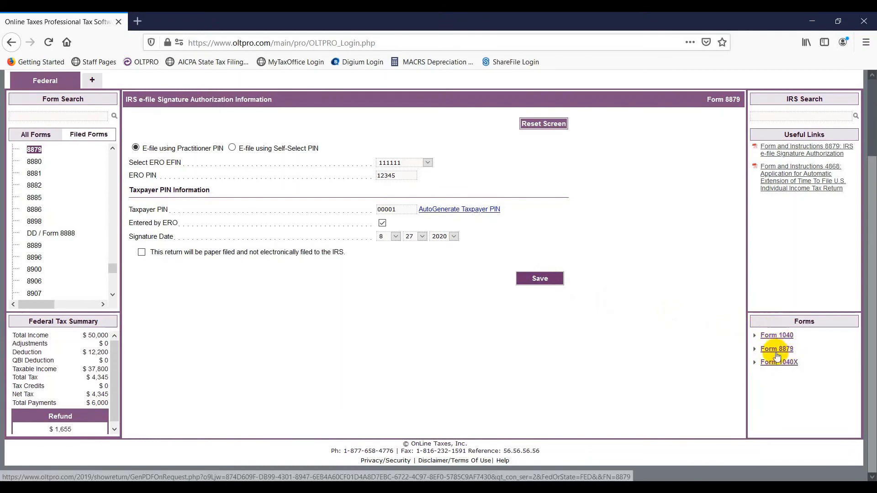
Step: Run Verify on the amended return and close the results showing no federal errors
{"action": "scroll", "coordinate": [656, 309], "scroll_direction": "up", "scroll_amount": 3}
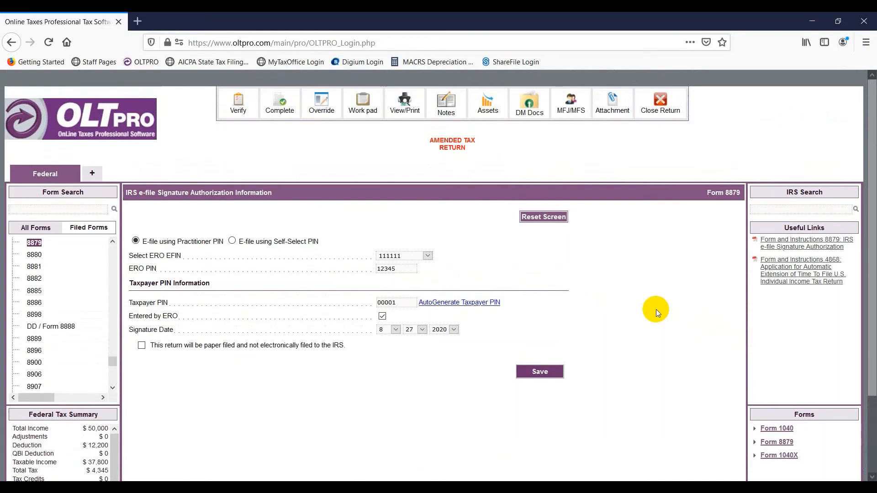
{"action": "left_click", "coordinate": [237, 104]}
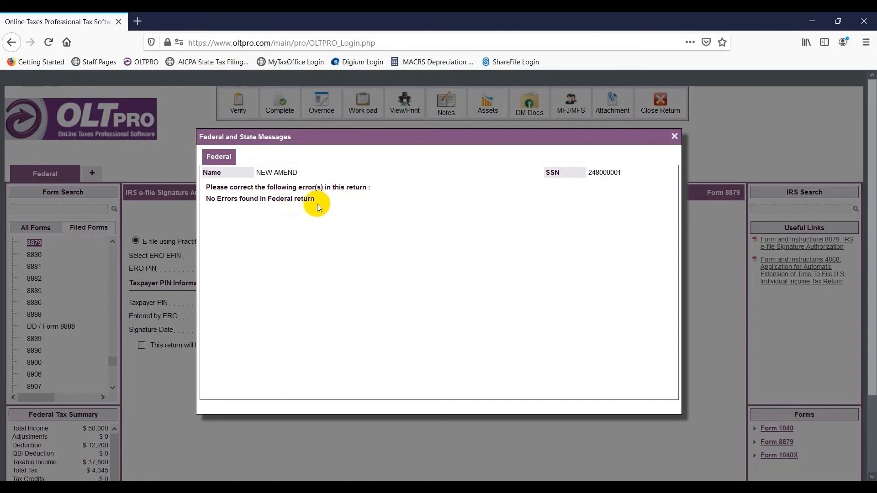
{"action": "left_click", "coordinate": [675, 137]}
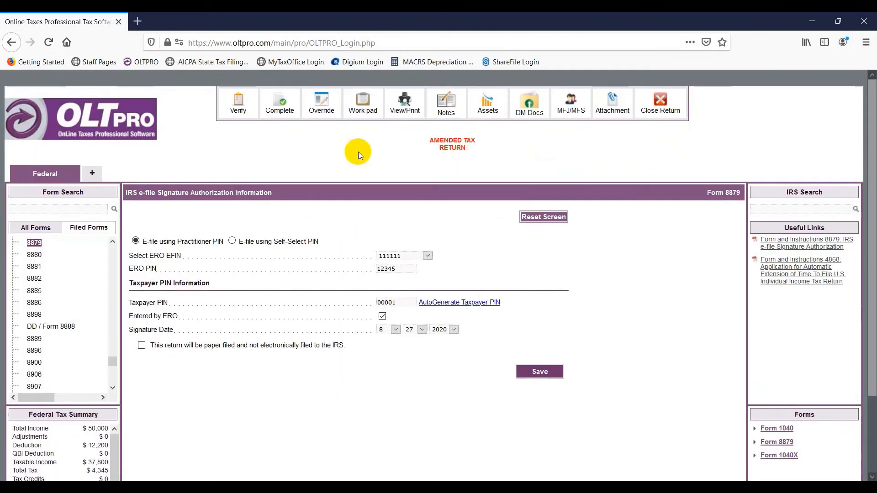
Step: Set Completed and Reviewed to Yes with electronic filing, then save and go to Manage Returns
{"action": "left_click", "coordinate": [280, 104]}
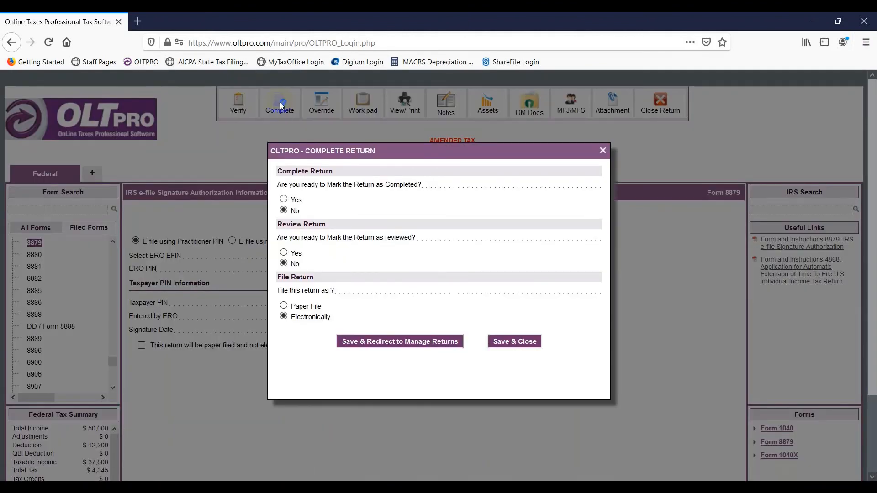
{"action": "left_click", "coordinate": [285, 201]}
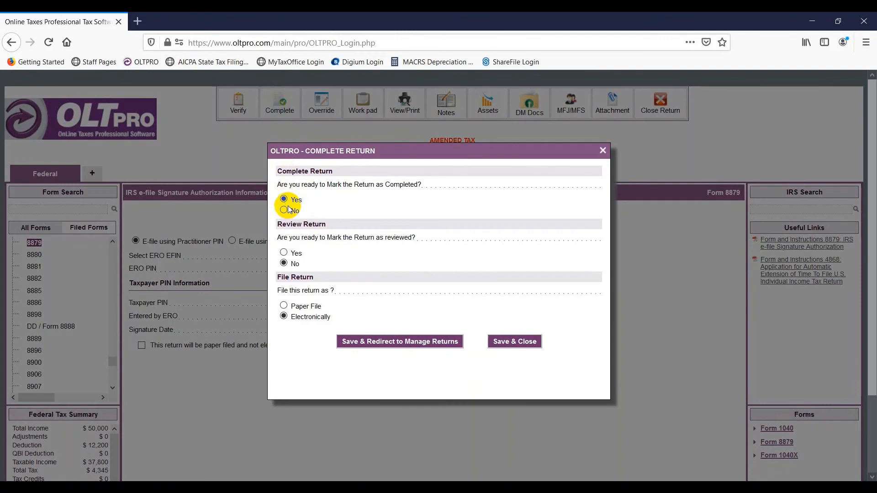
{"action": "left_click", "coordinate": [285, 254]}
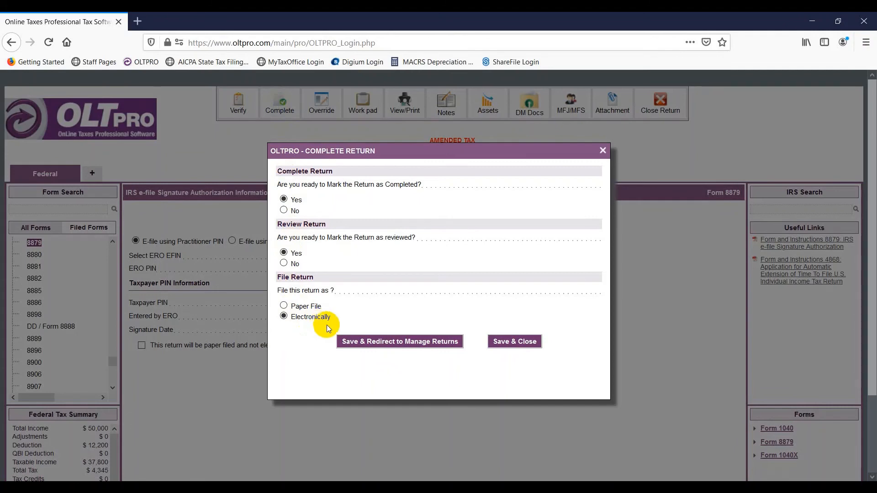
{"action": "left_click", "coordinate": [369, 343]}
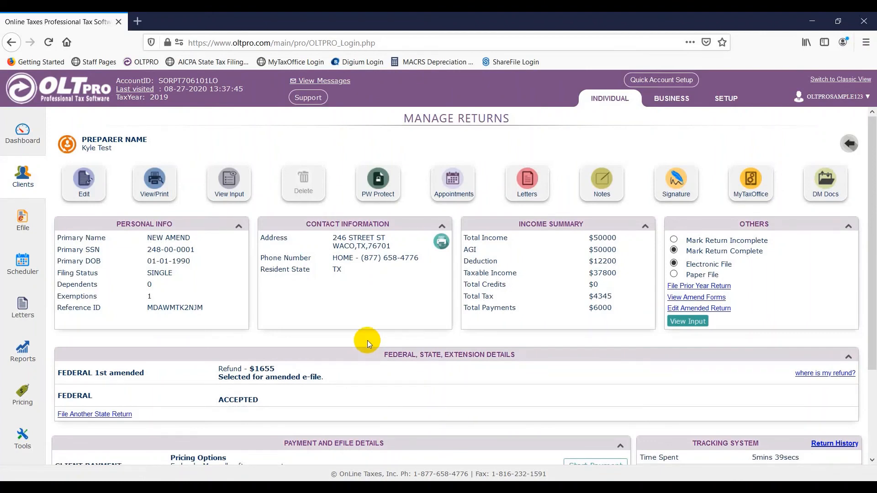
Step: Start a client payment and add a new invoice to reach the manual federal charge
{"action": "scroll", "coordinate": [367, 340], "scroll_direction": "down", "scroll_amount": 2}
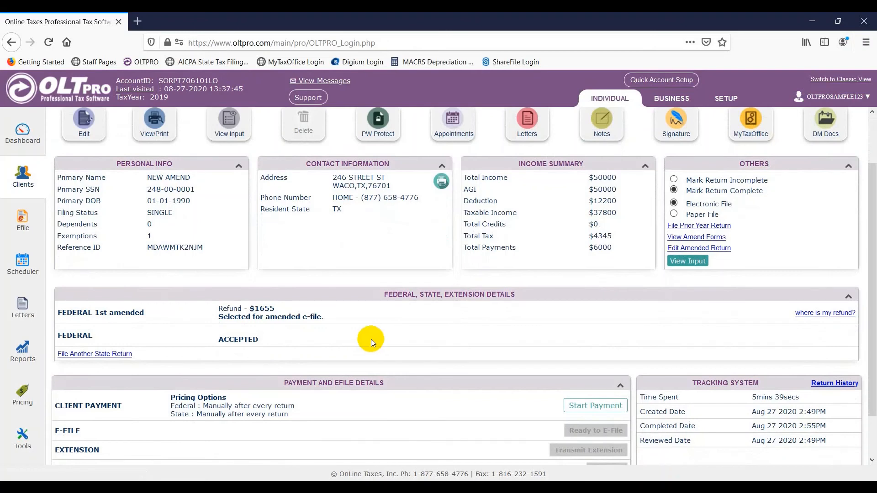
{"action": "scroll", "coordinate": [370, 339], "scroll_direction": "down", "scroll_amount": 2}
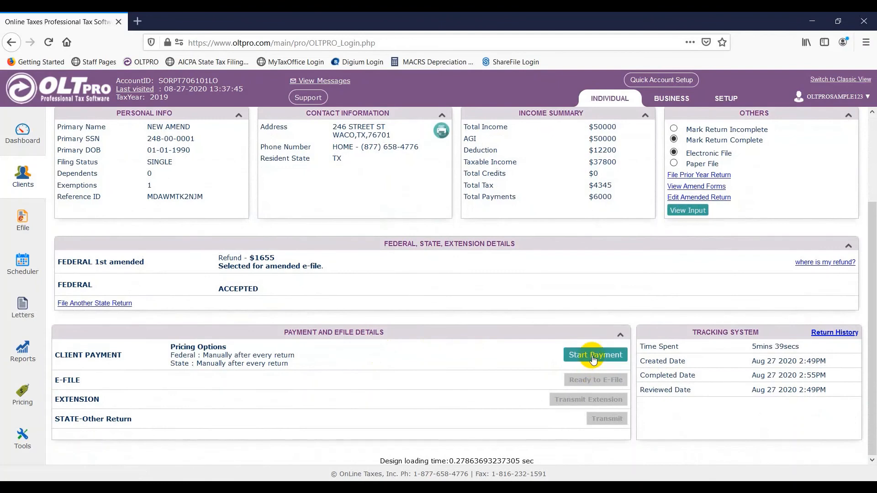
{"action": "left_click", "coordinate": [593, 358]}
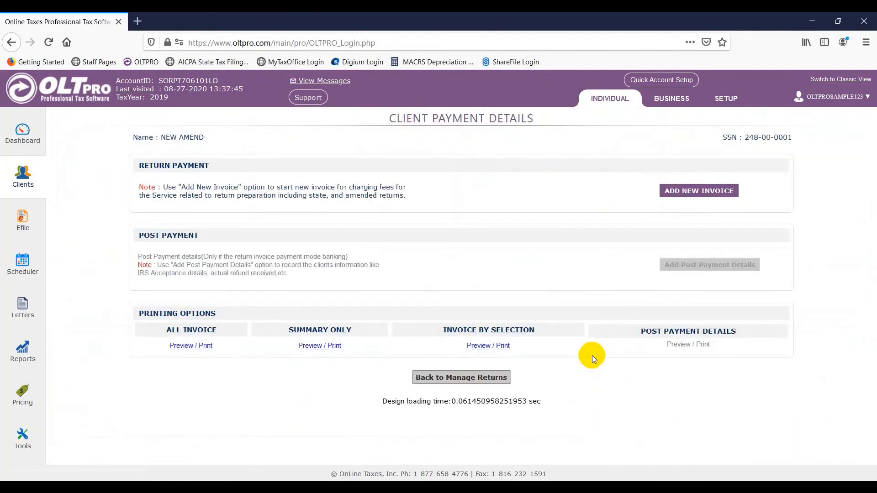
{"action": "left_click", "coordinate": [682, 192]}
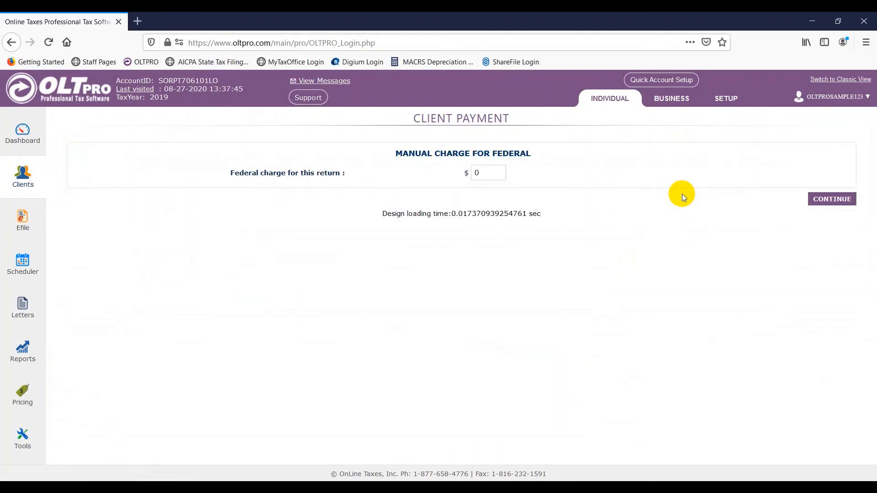
Step: Enter a $100 federal charge, save it as a $100 cash payment, and return to Manage Returns
{"action": "double_click", "coordinate": [487, 173]}
{"action": "type", "text": "100"}
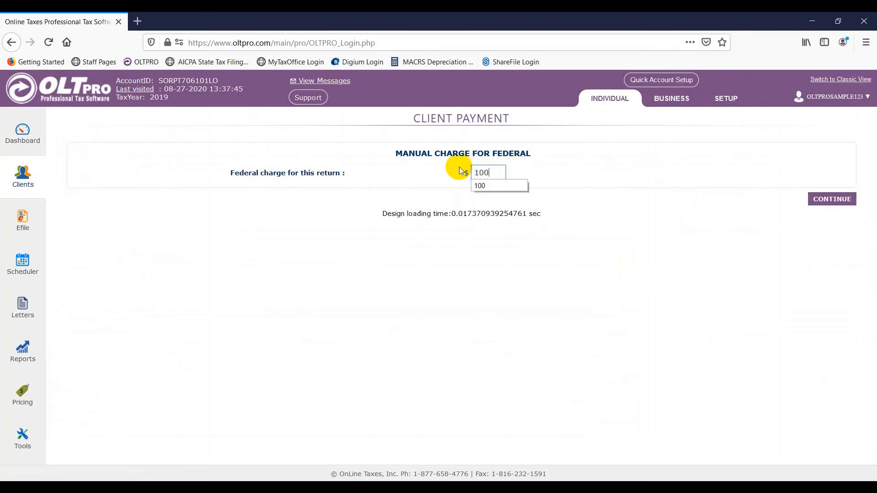
{"action": "left_click", "coordinate": [712, 280]}
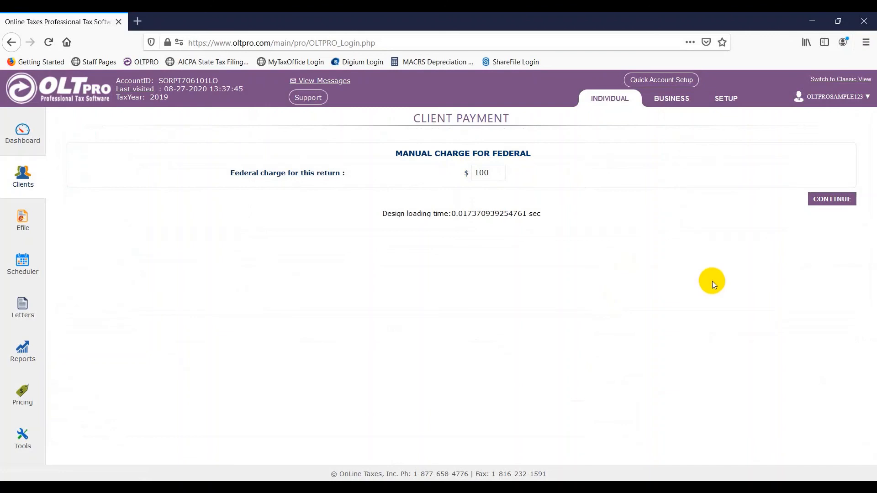
{"action": "left_click", "coordinate": [838, 199]}
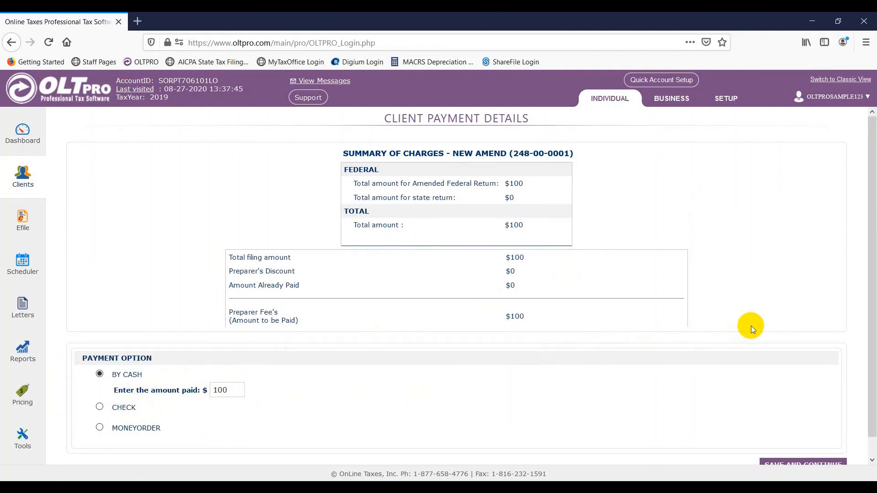
{"action": "scroll", "coordinate": [753, 324], "scroll_direction": "down", "scroll_amount": 1}
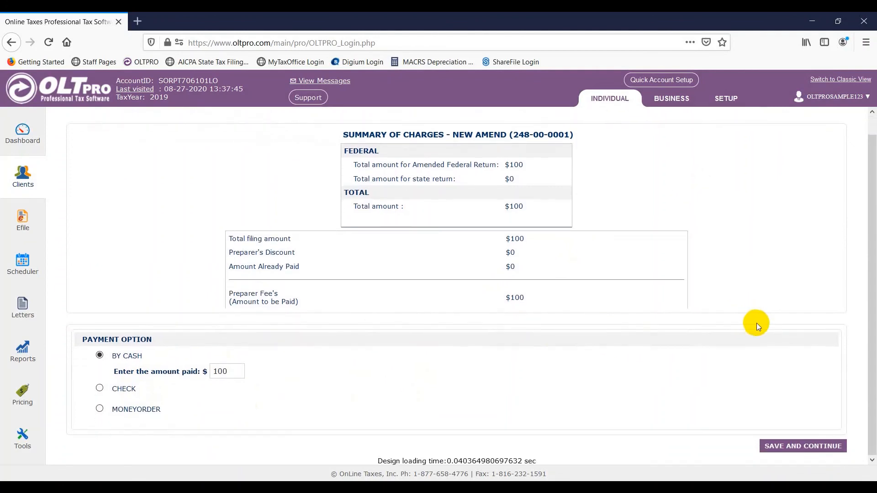
{"action": "left_click", "coordinate": [811, 448]}
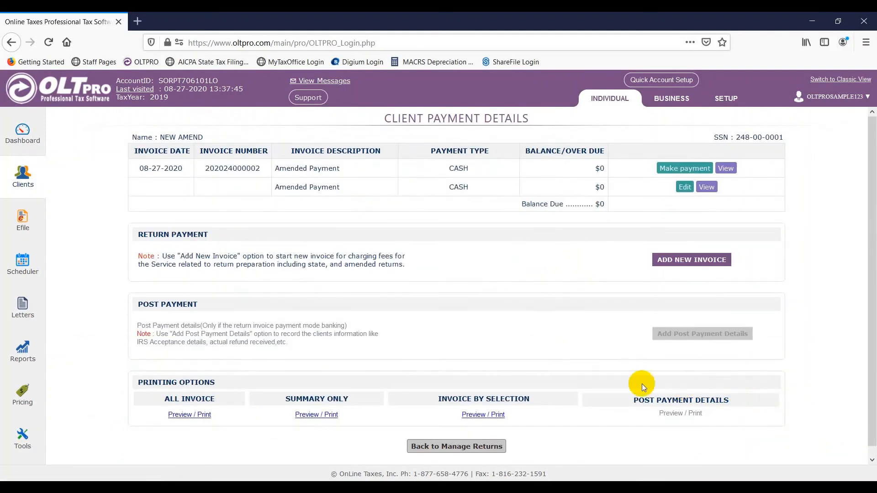
{"action": "left_click", "coordinate": [491, 449]}
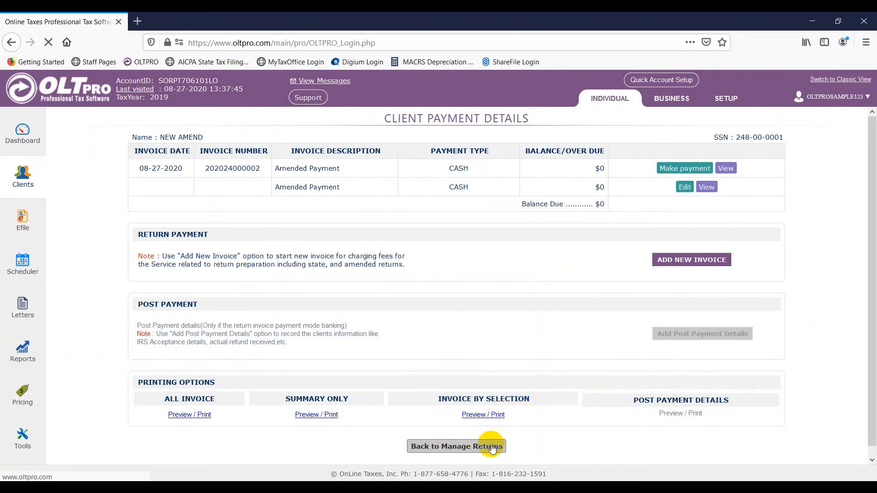
{"action": "scroll", "coordinate": [490, 412], "scroll_direction": "down", "scroll_amount": 2}
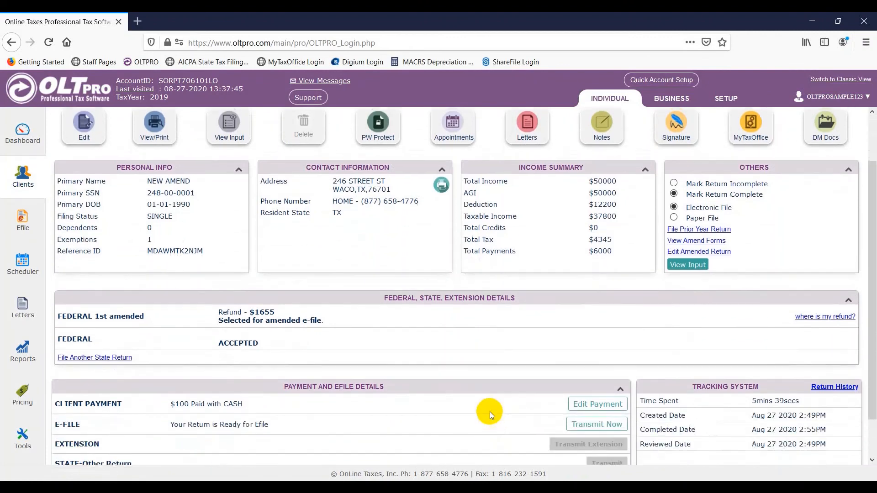
Step: Transmit the amended return from the E-File row so its status shows Queued
{"action": "left_click", "coordinate": [581, 423]}
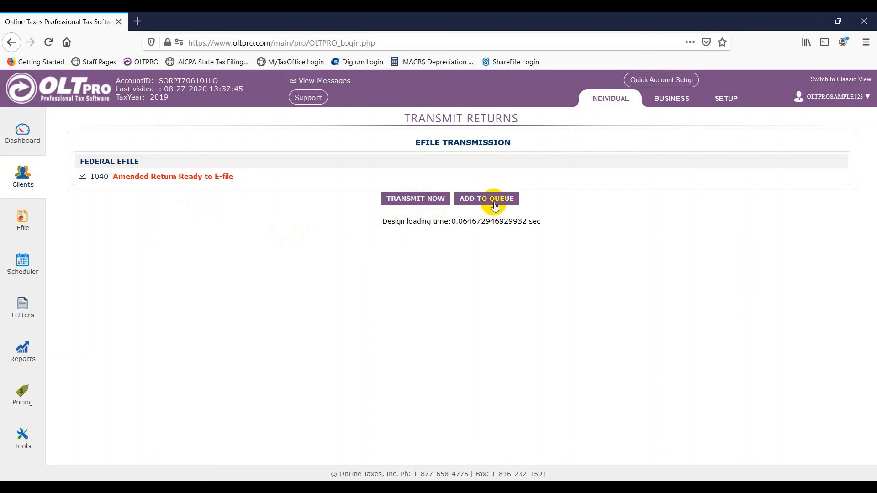
{"action": "left_click", "coordinate": [421, 201]}
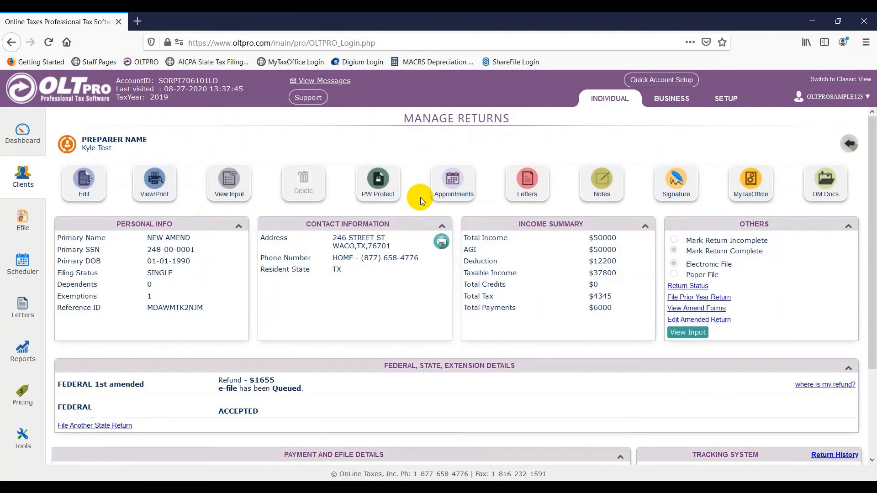
{"action": "scroll", "coordinate": [420, 198], "scroll_direction": "down", "scroll_amount": 2}
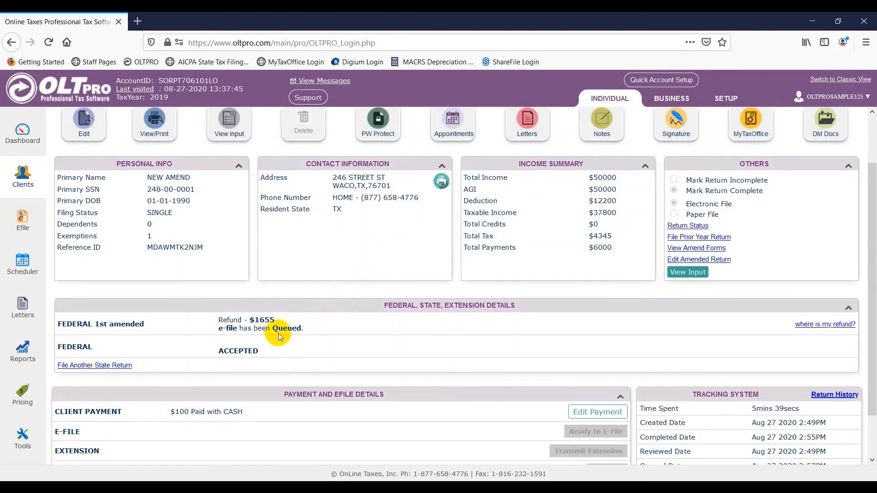
{"action": "scroll", "coordinate": [279, 333], "scroll_direction": "up", "scroll_amount": 2}
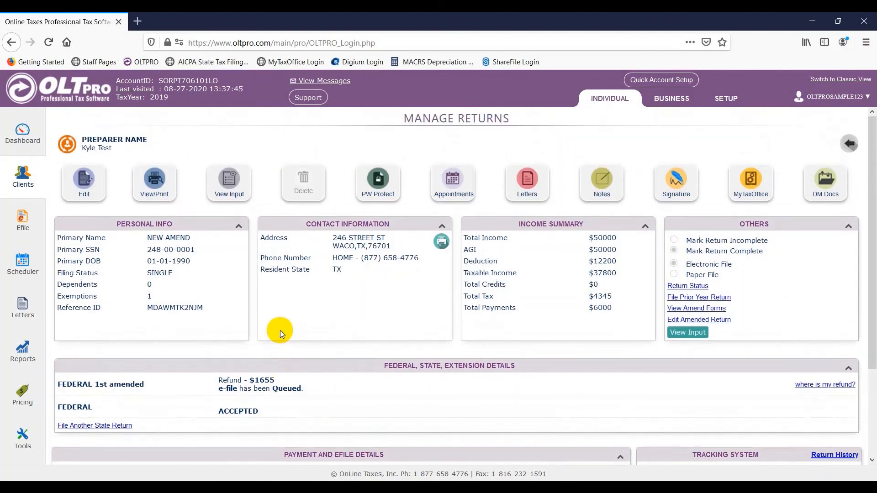